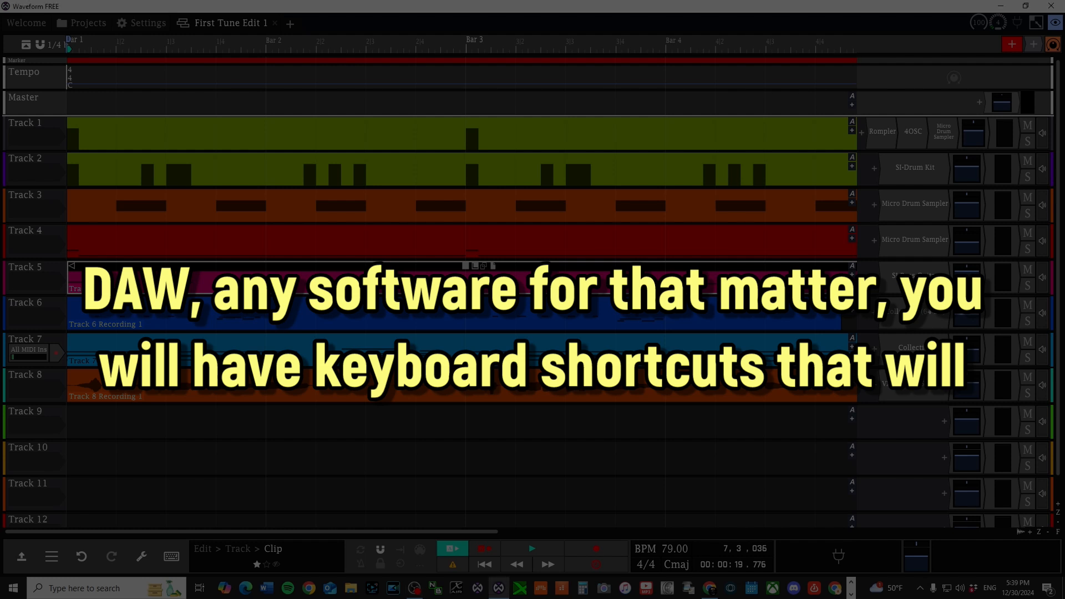
click(710, 589)
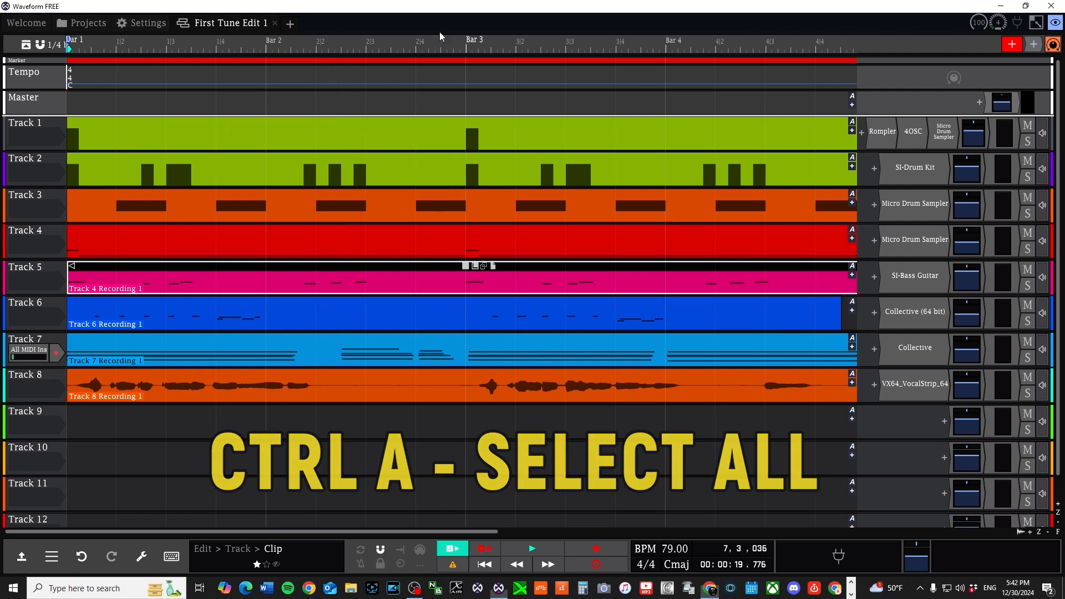
- Select all clips on Tracks 1 to 8 and place copies of them on the same tracks starting at bar 5
key(ctrl+a)
scroll(237, 424, down, 3)
click(237, 423)
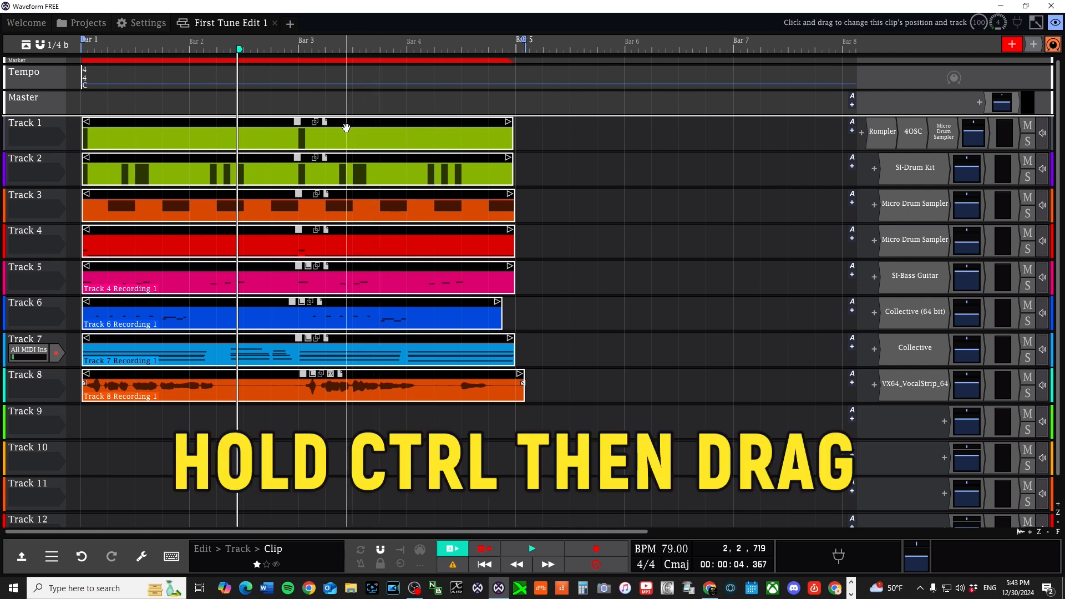
drag(347, 121, 796, 121)
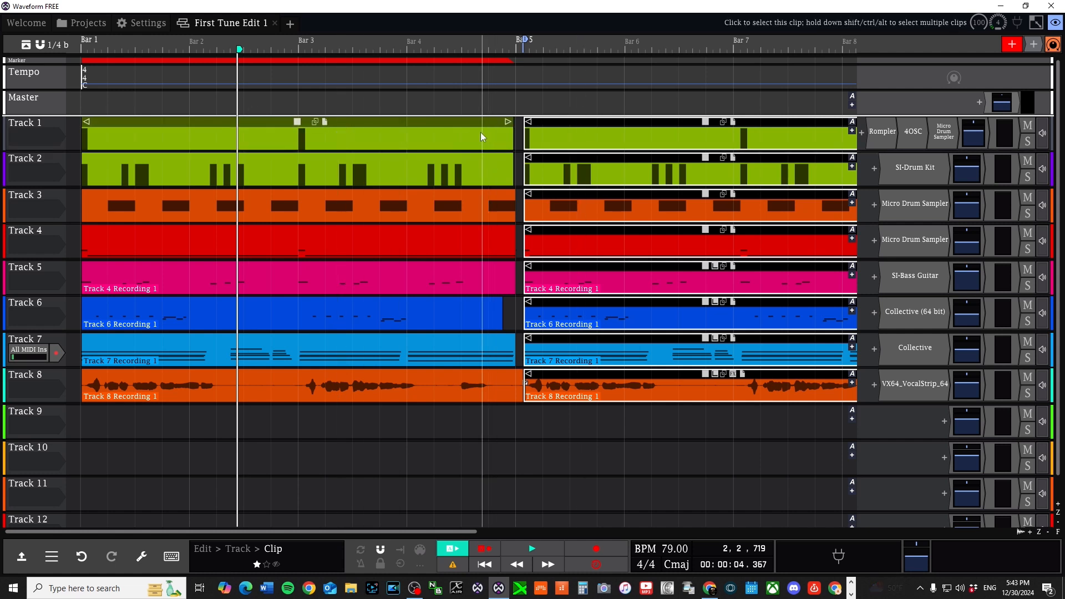
click(654, 140)
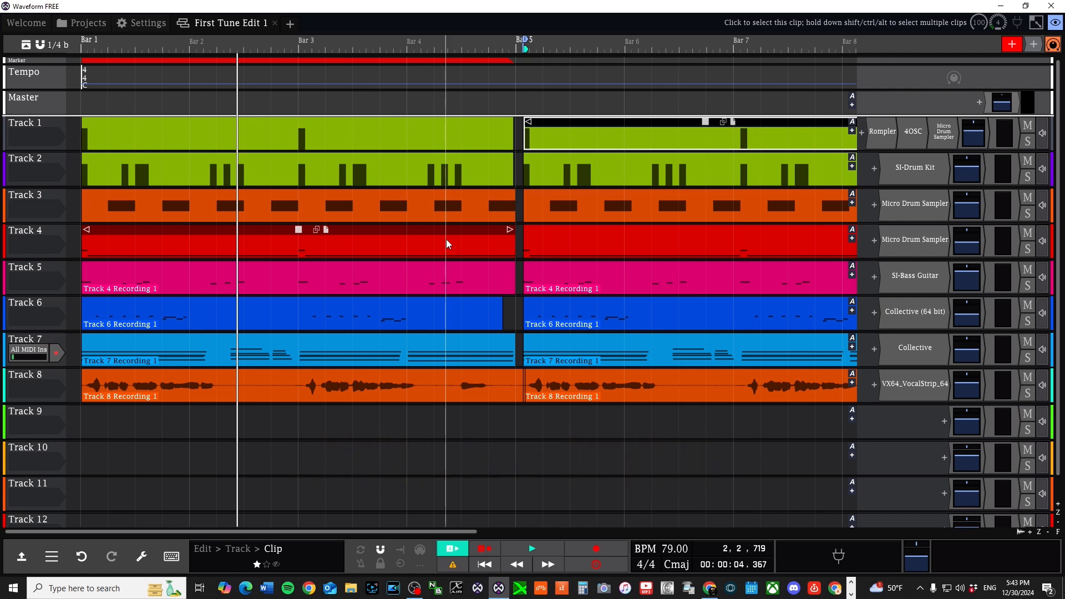
- Undo the copying of all clips, redo it, and undo it again
key(ctrl+z)
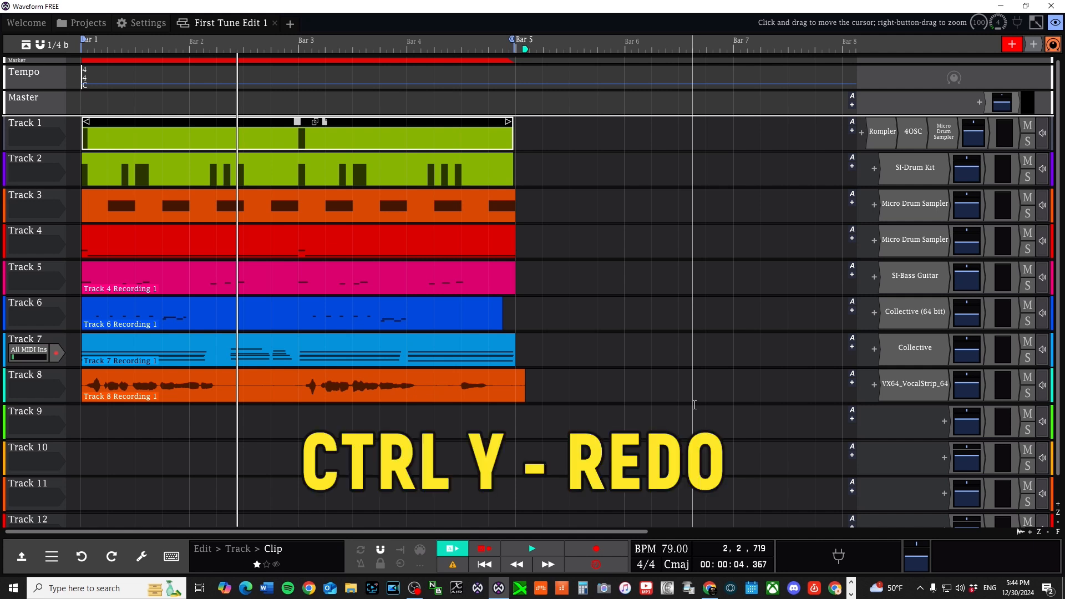
key(ctrl+y)
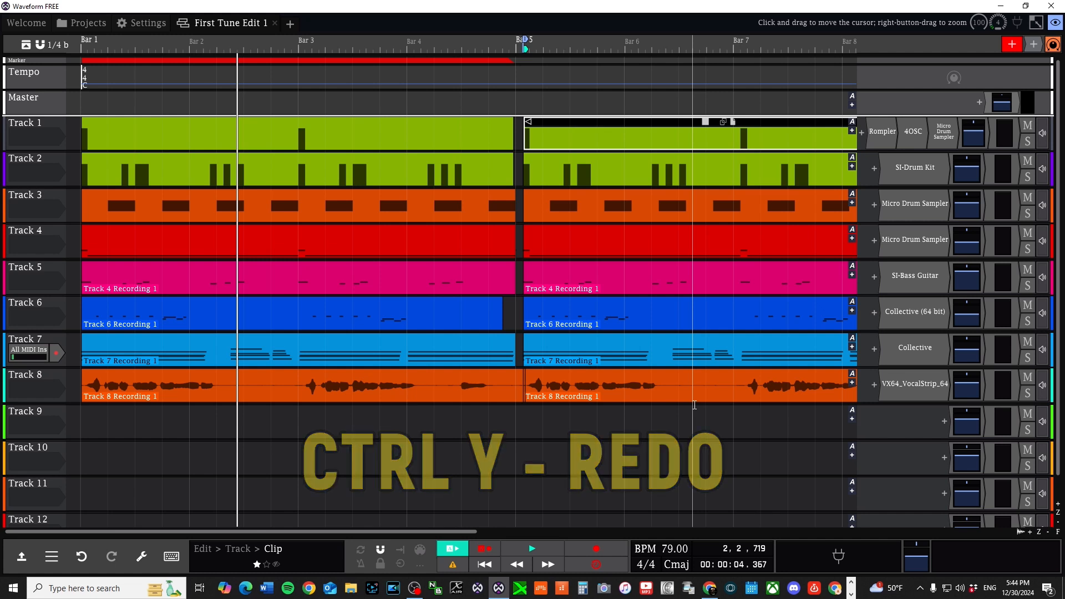
key(ctrl+z)
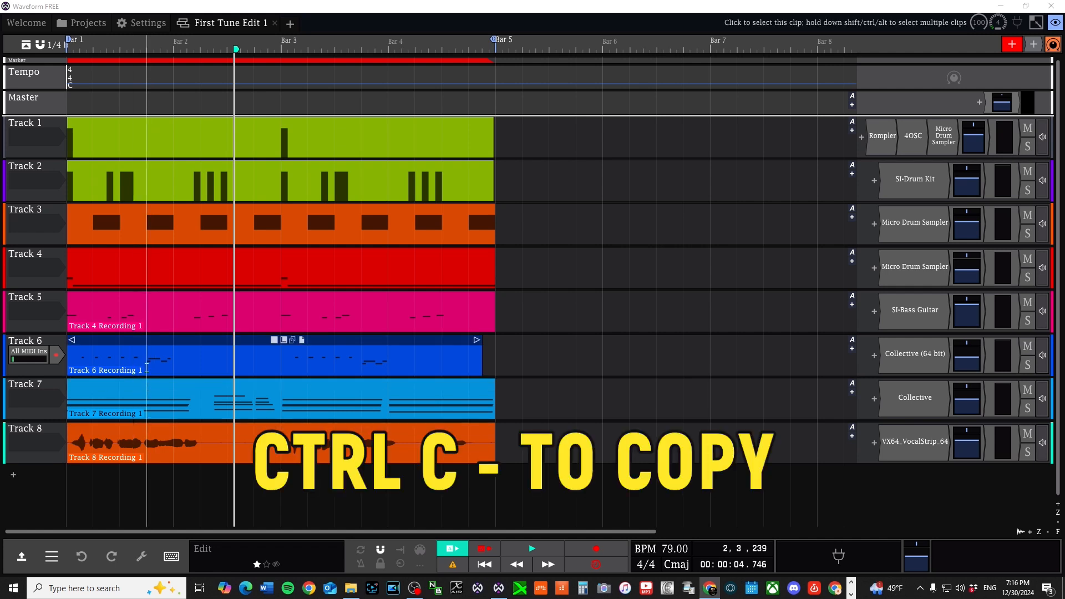
- Copy the Track 1 clip, paste it on the same track at position 5, 1, 480, and undo the paste
click(189, 129)
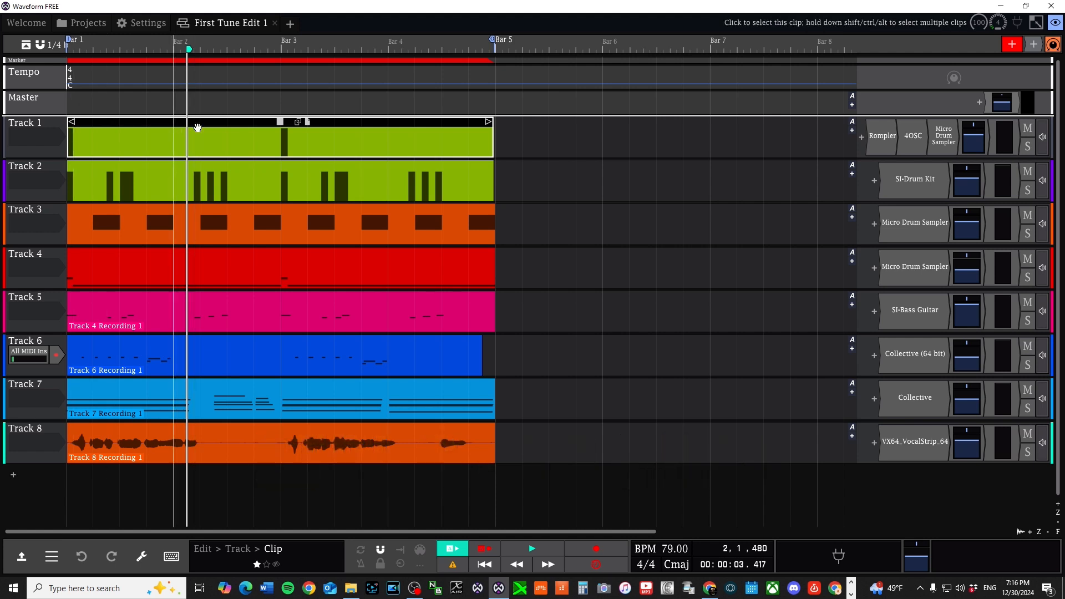
click(511, 57)
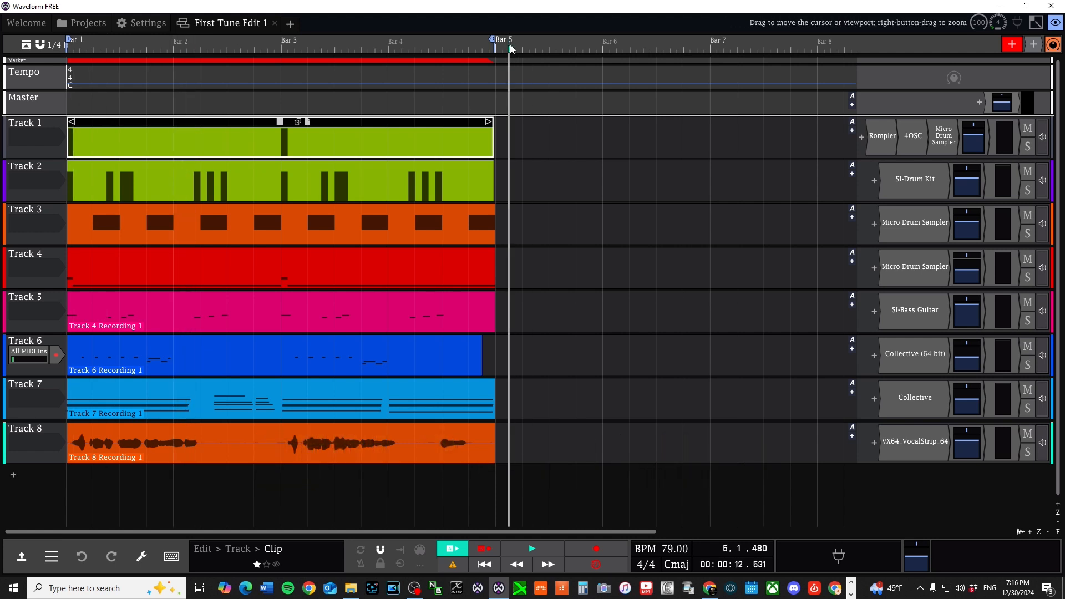
click(511, 145)
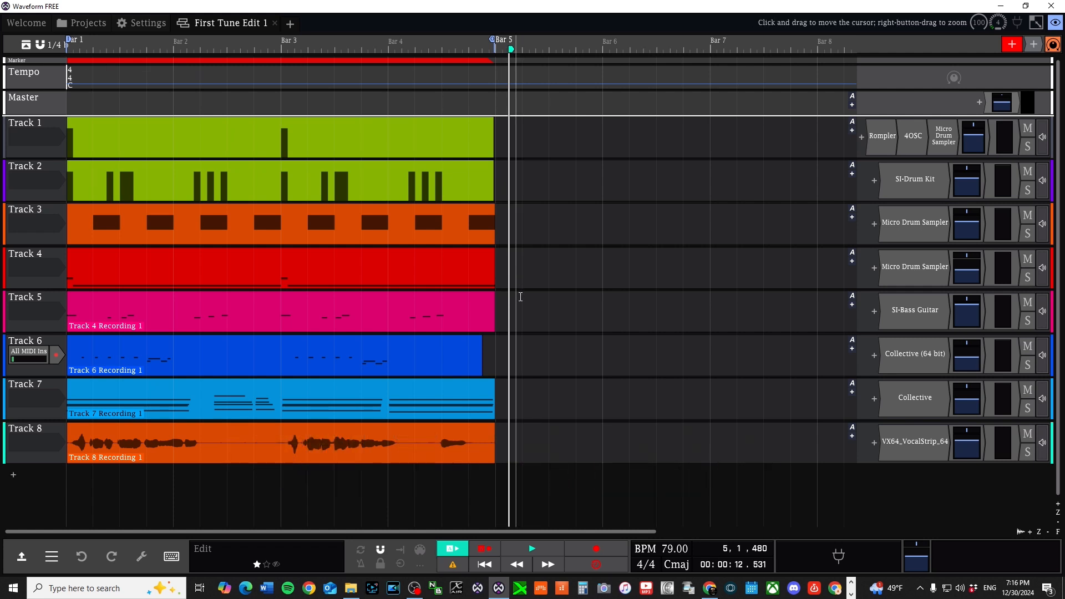
key(ctrl+v)
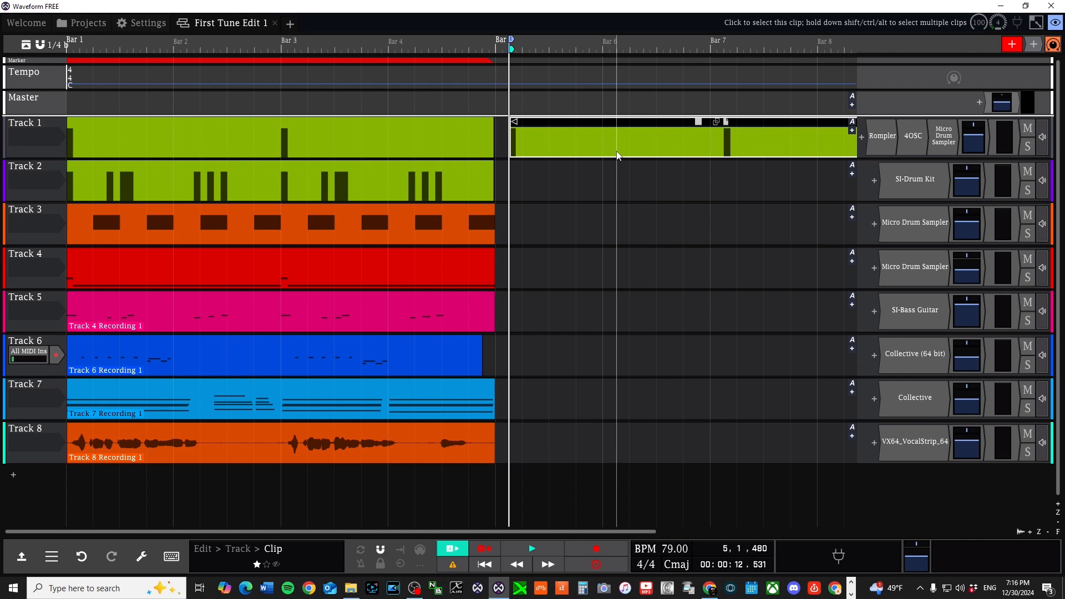
key(ctrl+z)
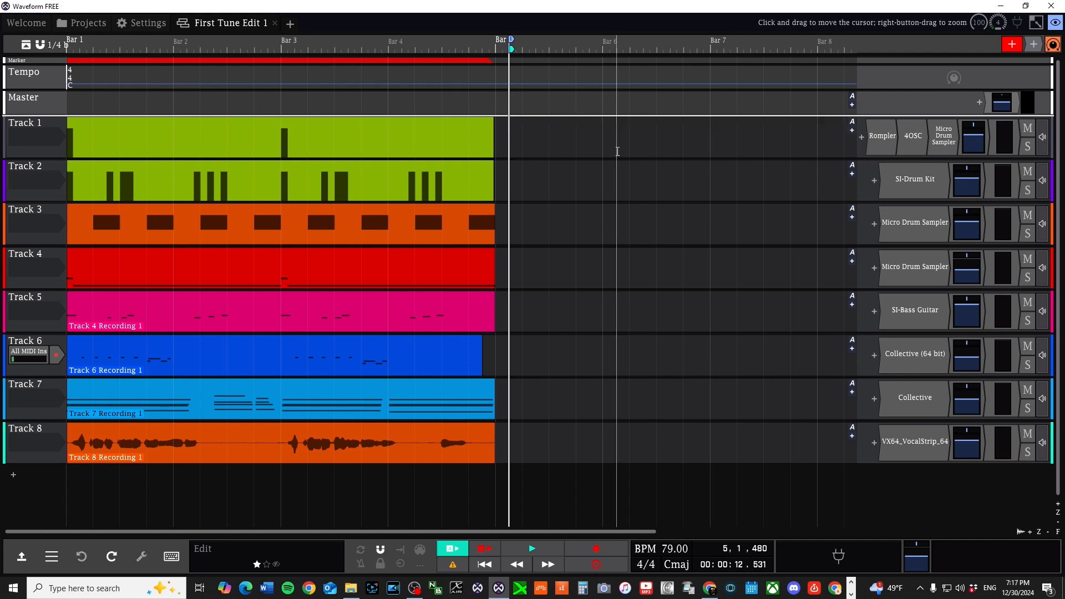
- Return the cursor to the start, place a direct copy of the Track 1 clip just after bar 5, and undo it
key(Home)
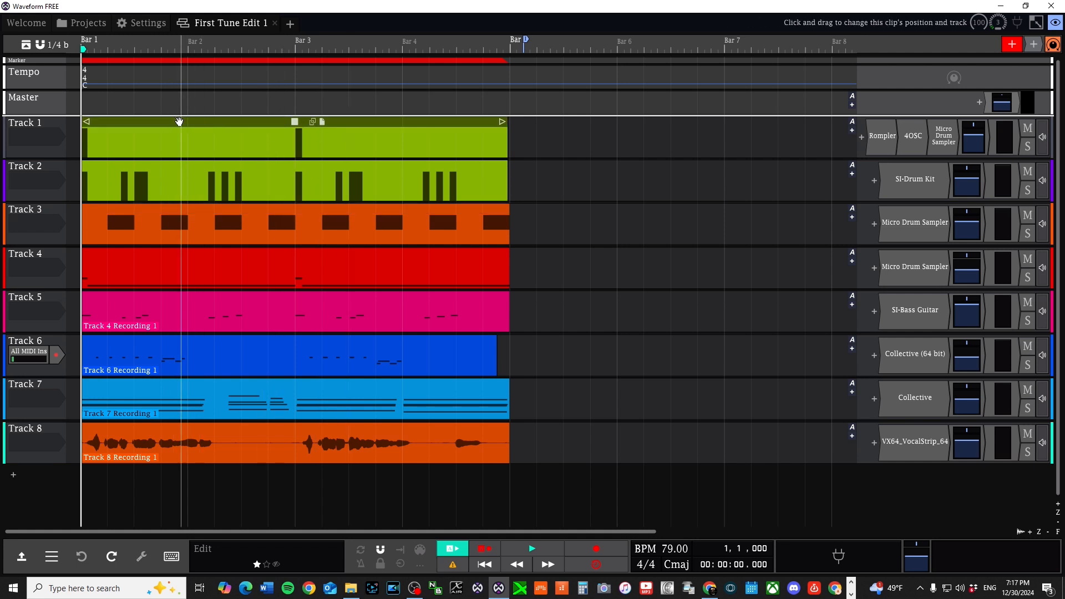
drag(161, 122, 599, 128)
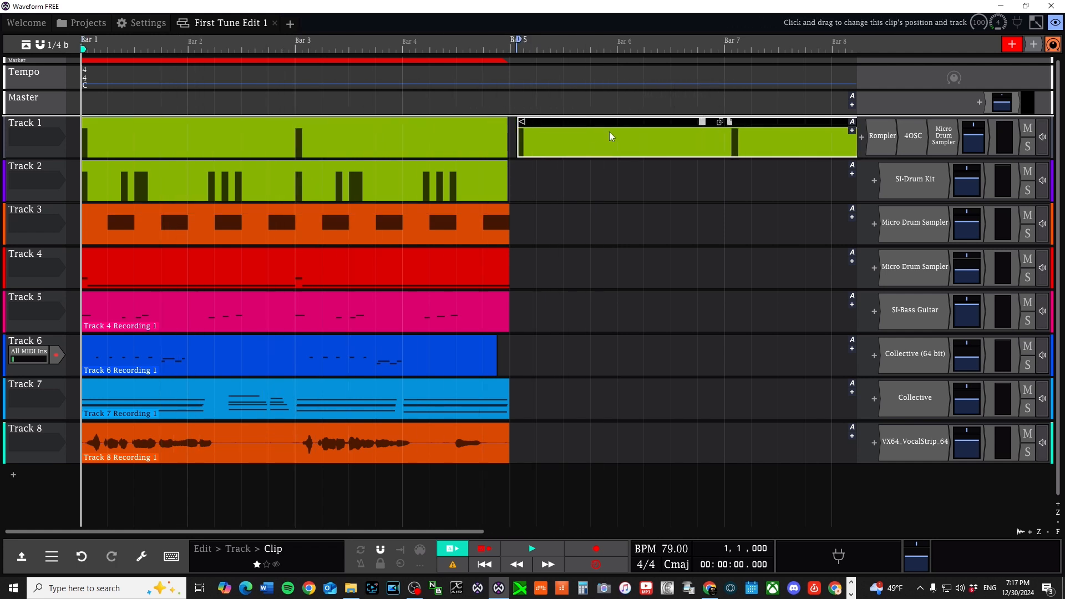
key(ctrl+z)
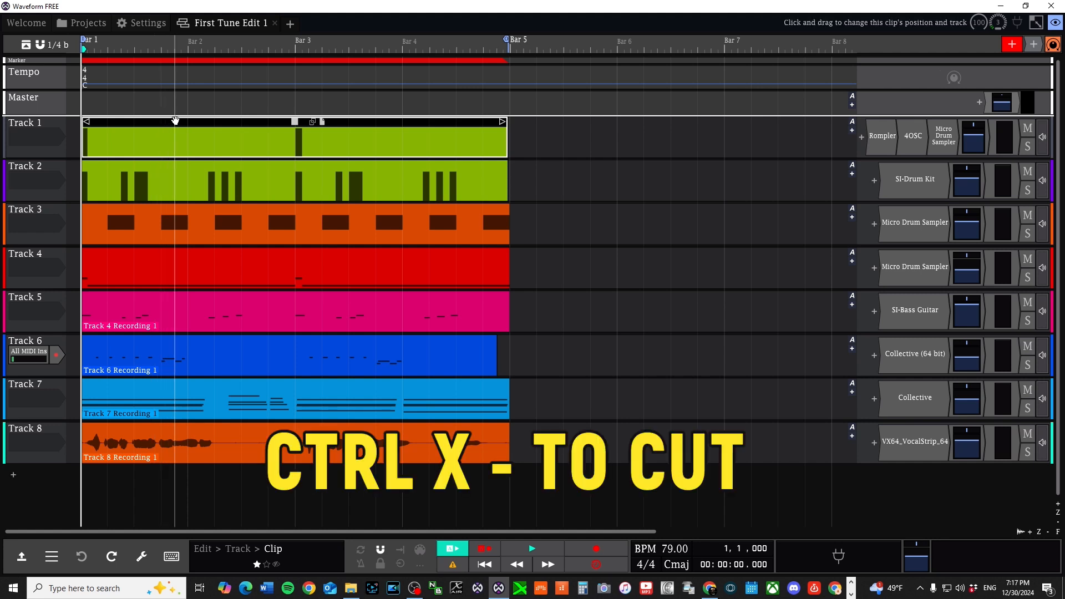
- Cut the Track 1 clip, paste it back at bar 1, and undo both the paste and the cut
key(ctrl+x)
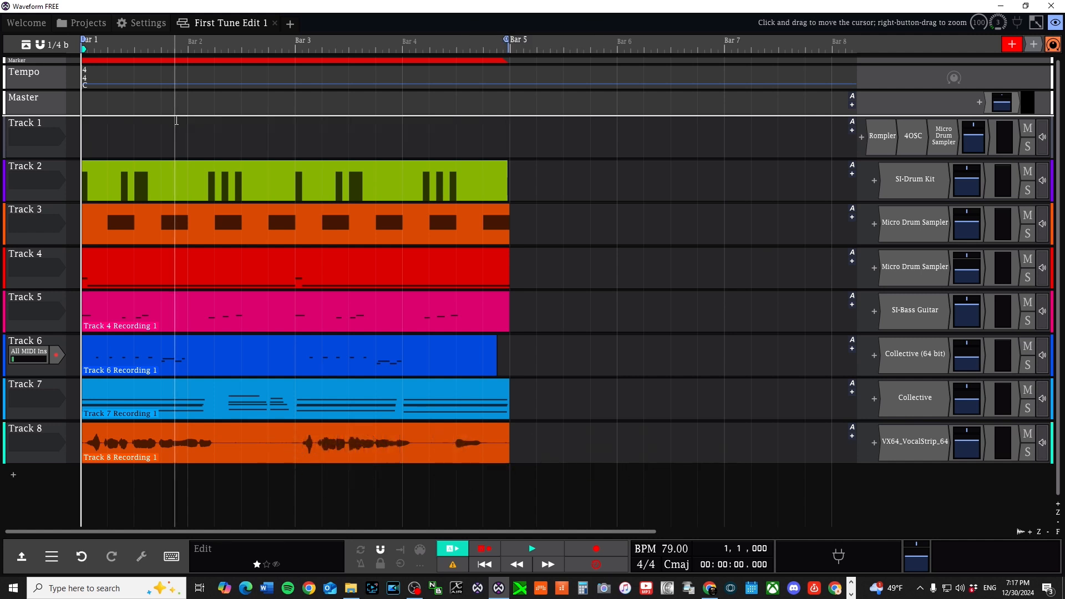
key(ctrl+v)
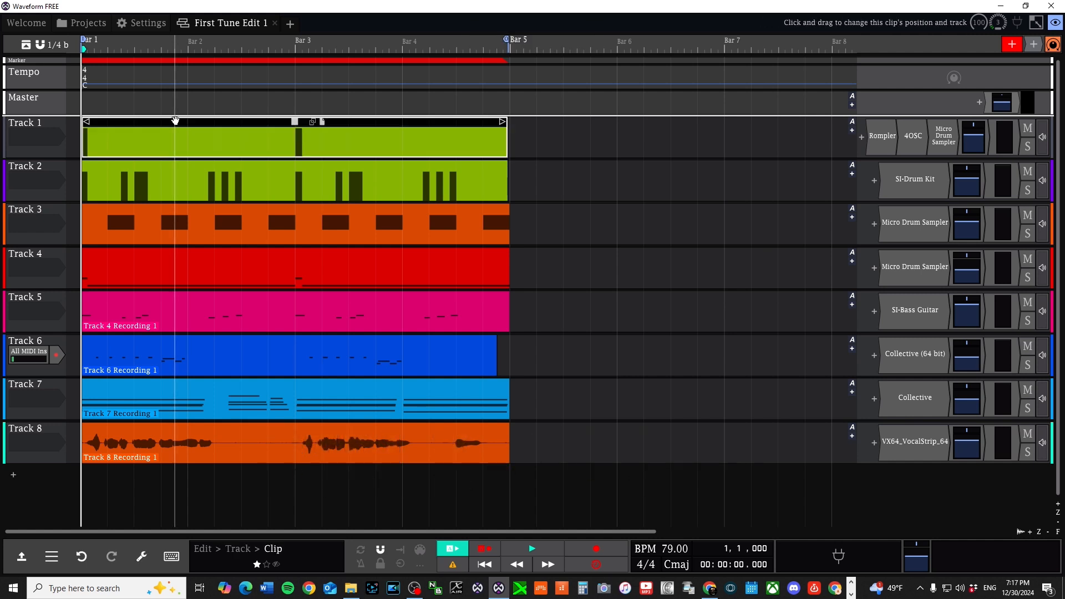
key(ctrl+z)
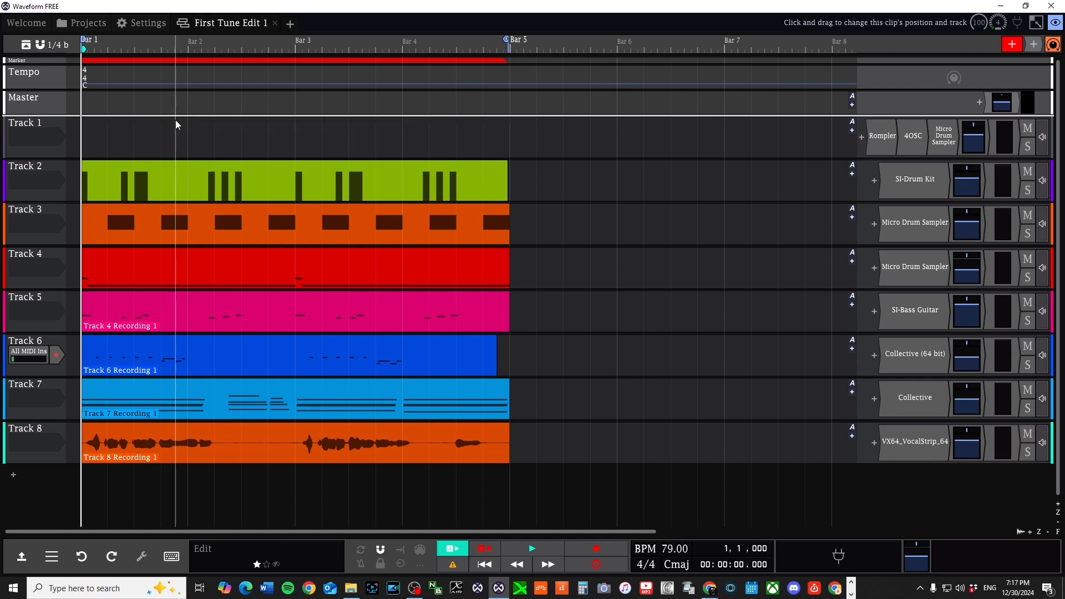
key(ctrl+z)
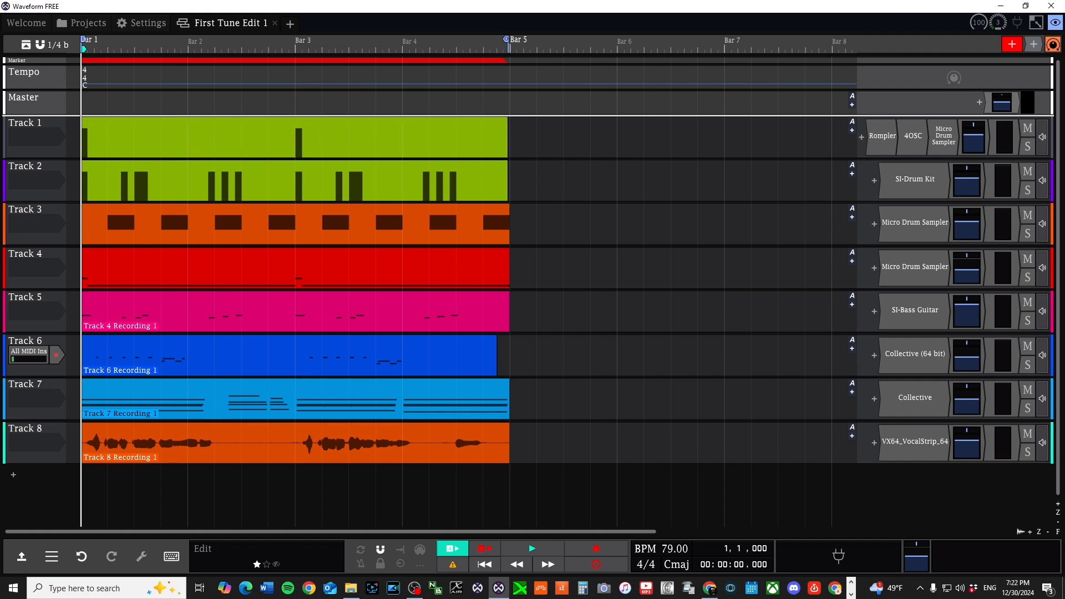
- Save the edit and arm Track 8's In 1 input for recording
key(ctrl+s)
click(49, 432)
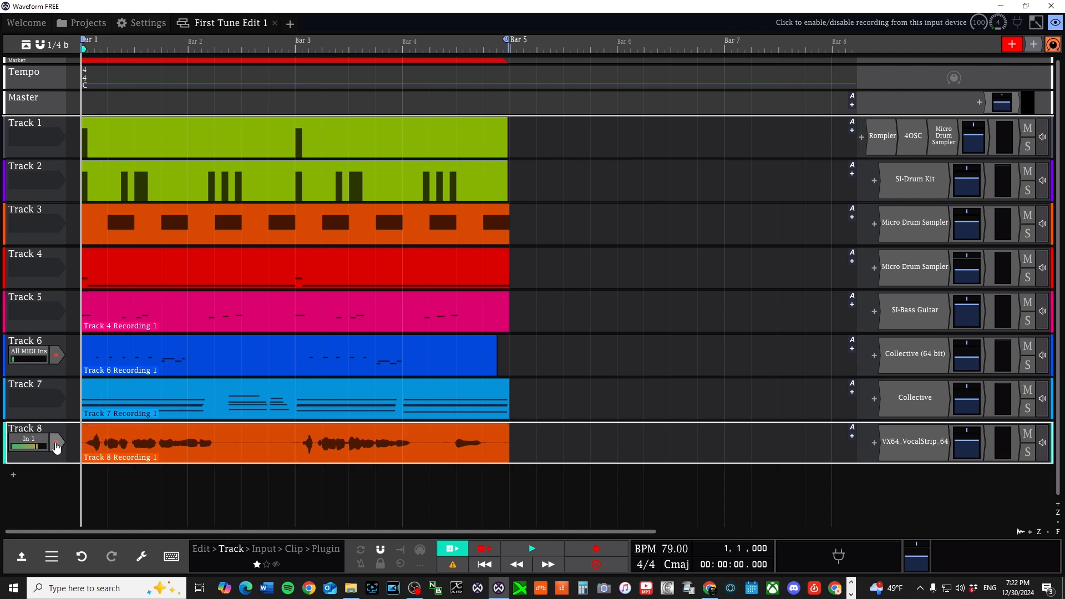
- Record a short audio take on Track 8 starting at position 6, 2, 240, and stop the recording
click(638, 47)
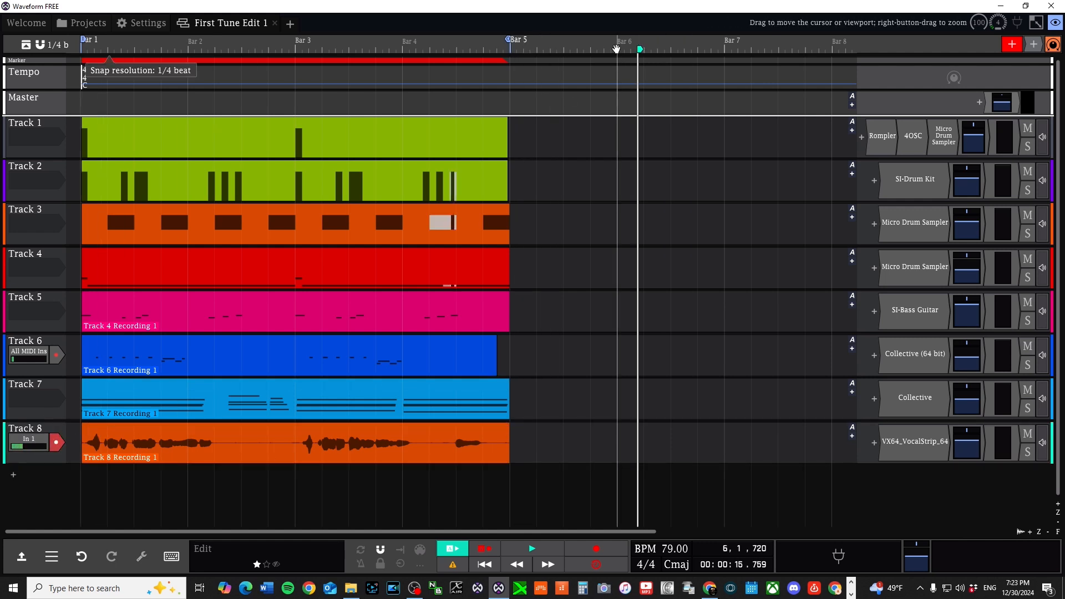
click(652, 62)
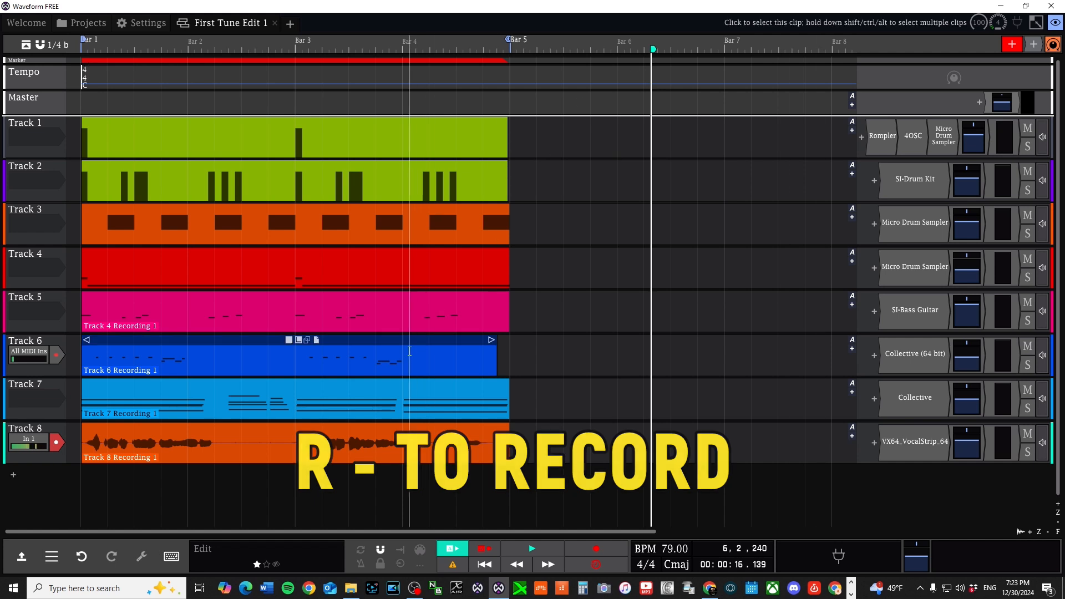
key(r)
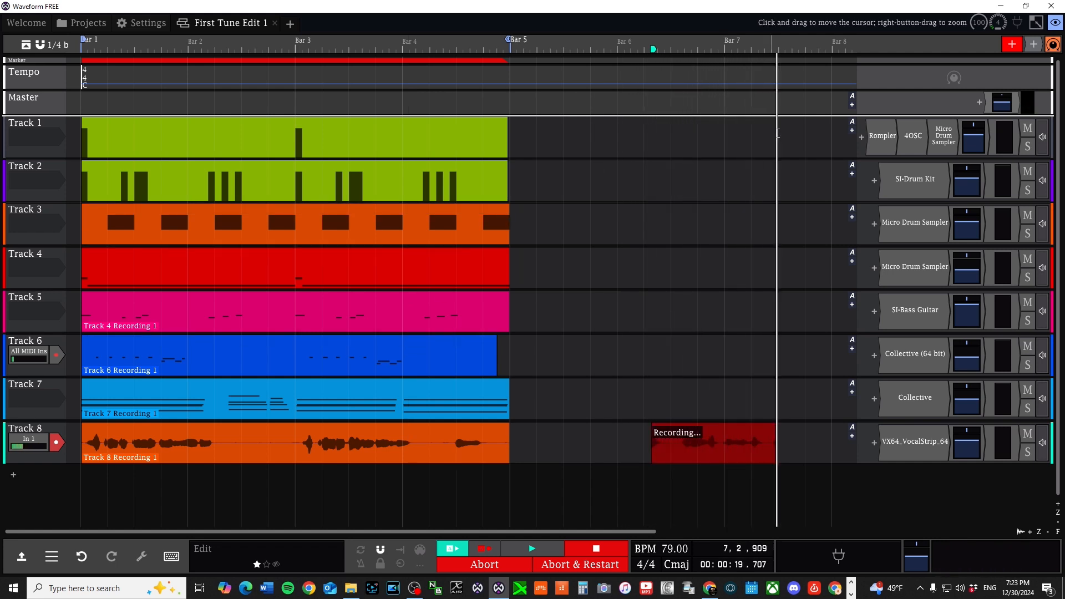
key(space)
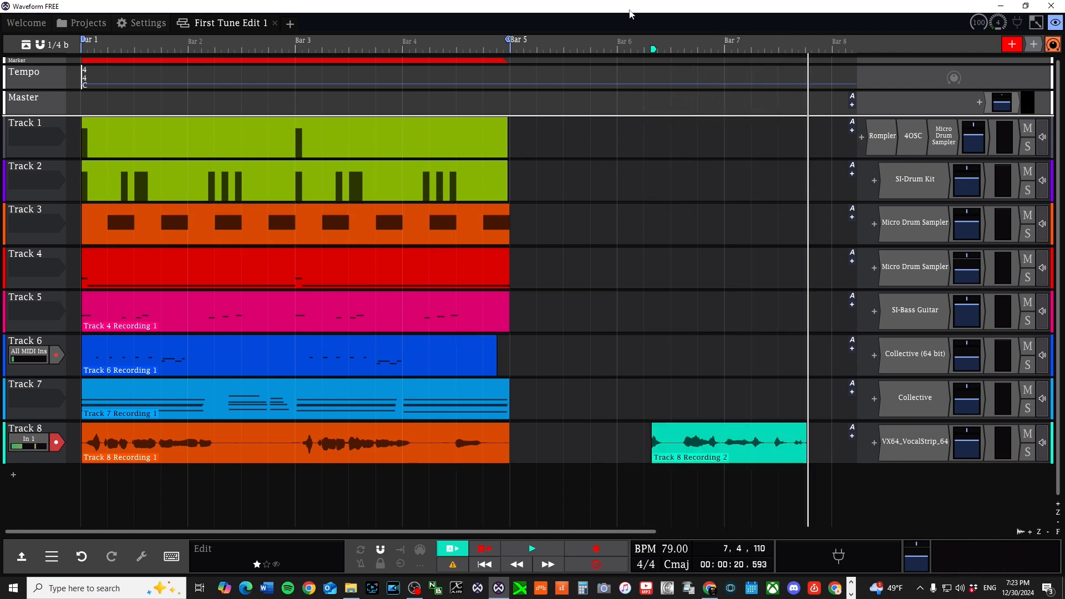
- Play back the new Track 8 take from just before its start, and stop playback
click(646, 47)
key(space)
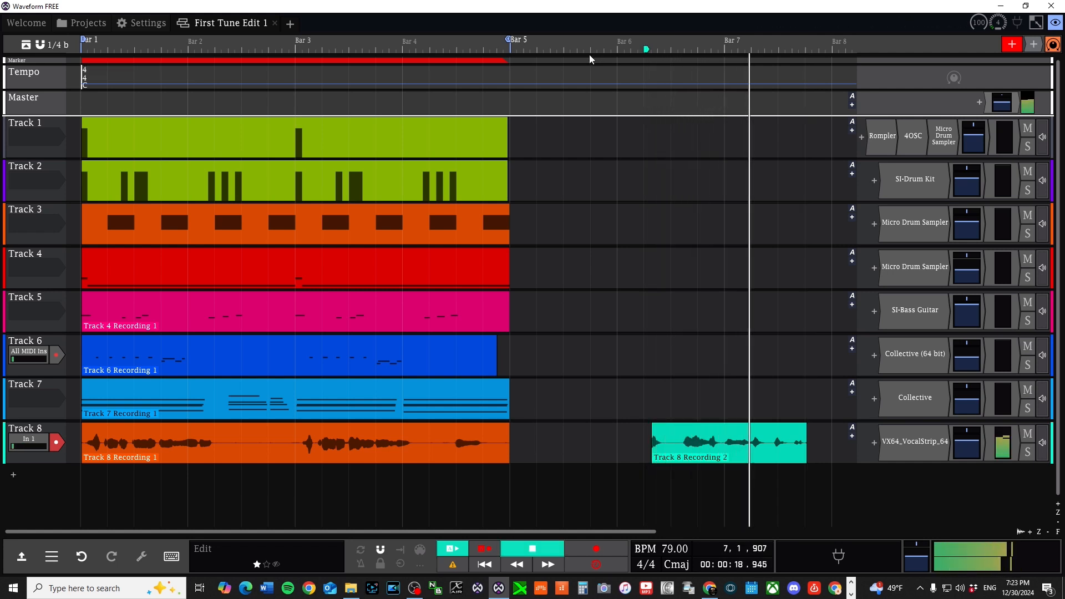
key(space)
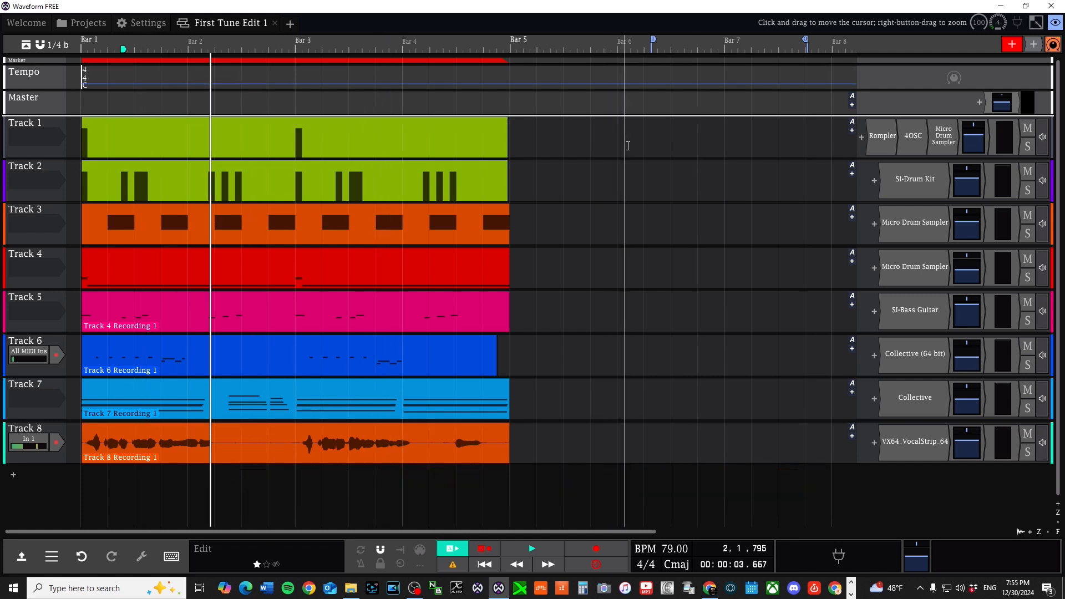
- Return the cursor to the start and duplicate the Track 8 clip repeatedly until the copies reach bar 65
key(w)
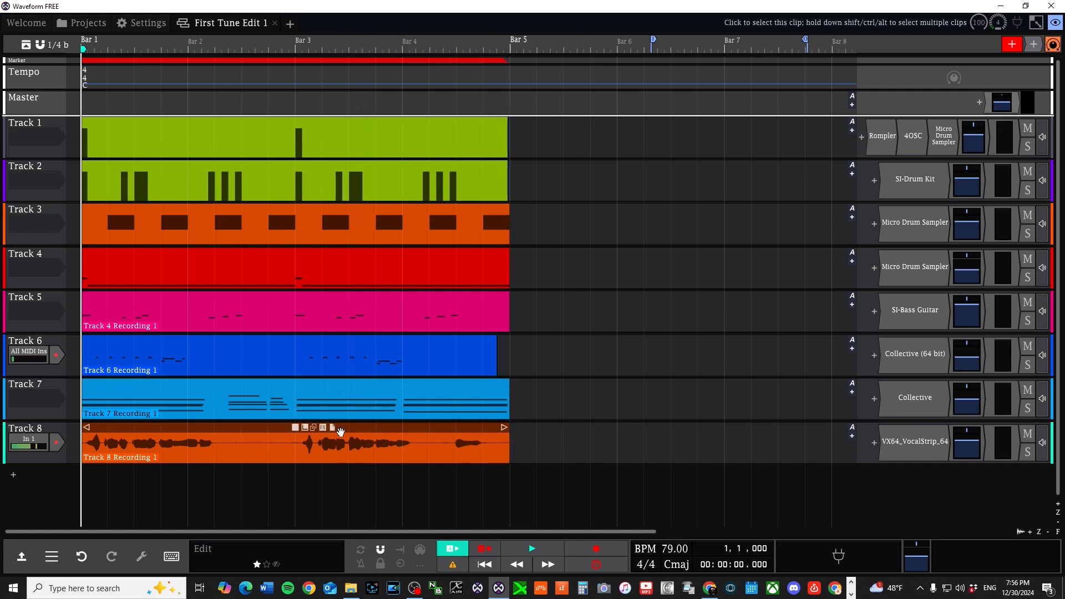
click(396, 429)
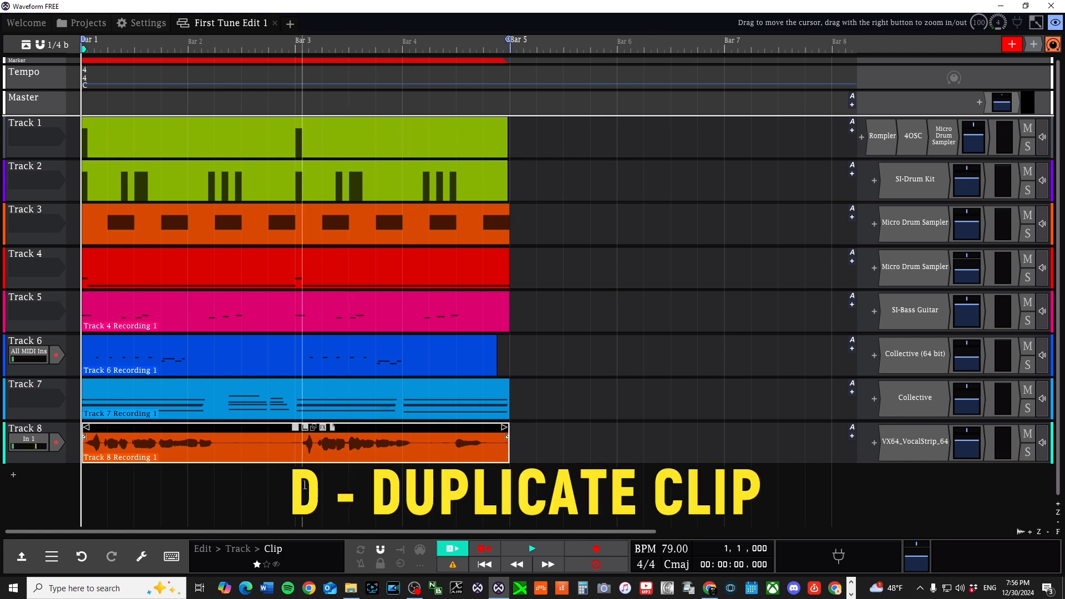
key(d)
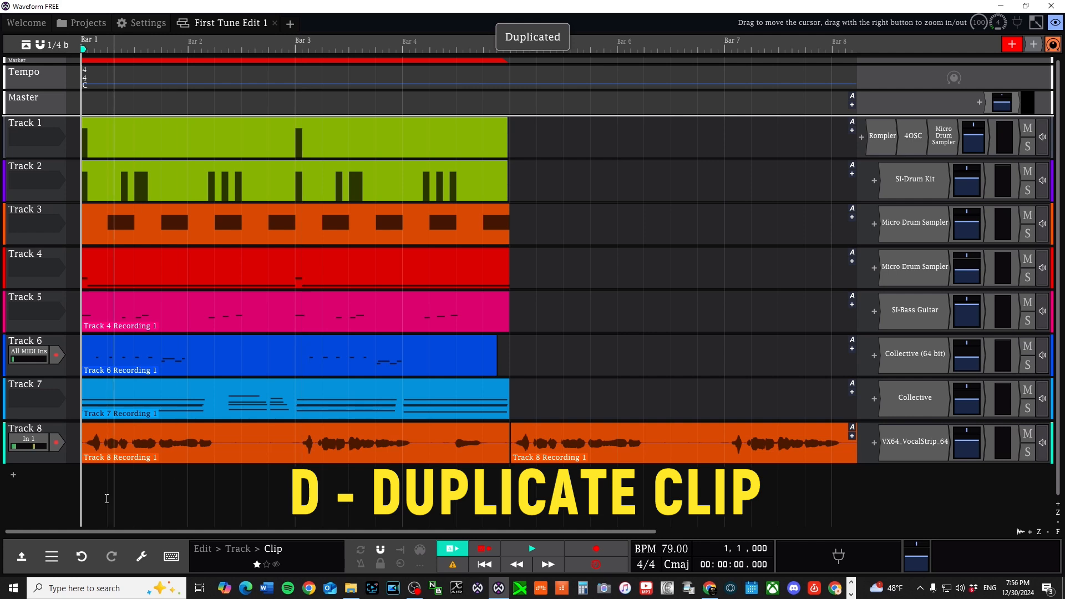
scroll(465, 362, down, 5)
scroll(465, 362, down, 6)
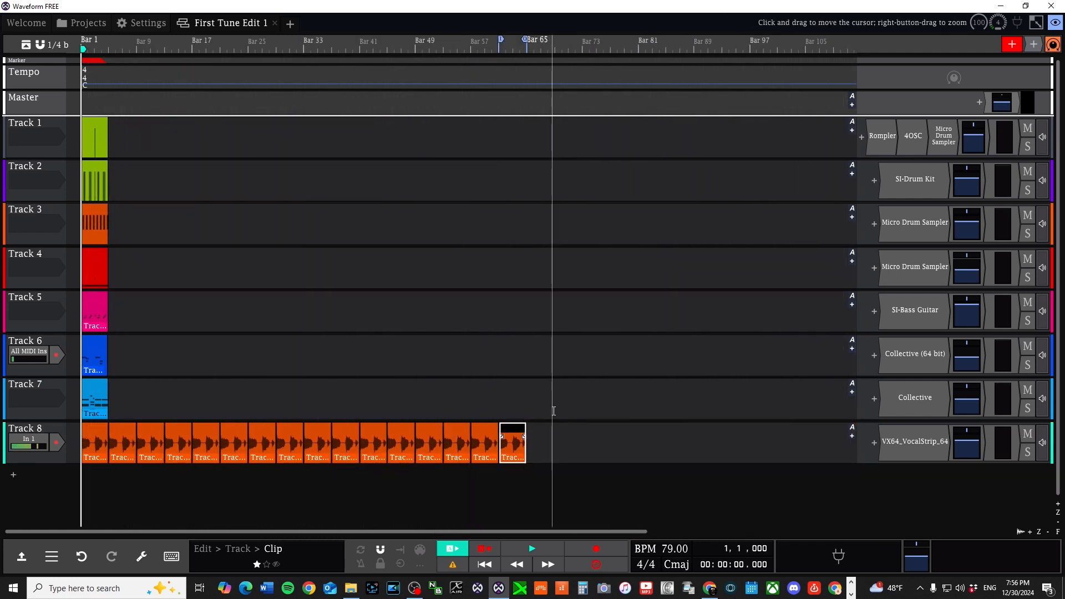
scroll(546, 454, up, 15)
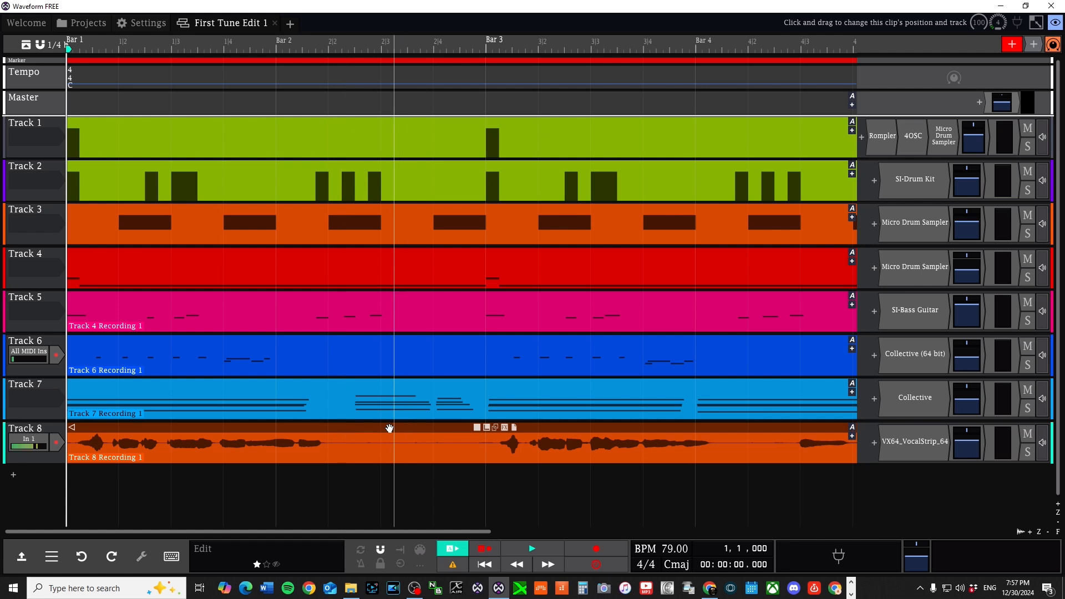
- Split the Track 8 clip at position 2, 1, 959, just after its first vocal phrase
click(437, 429)
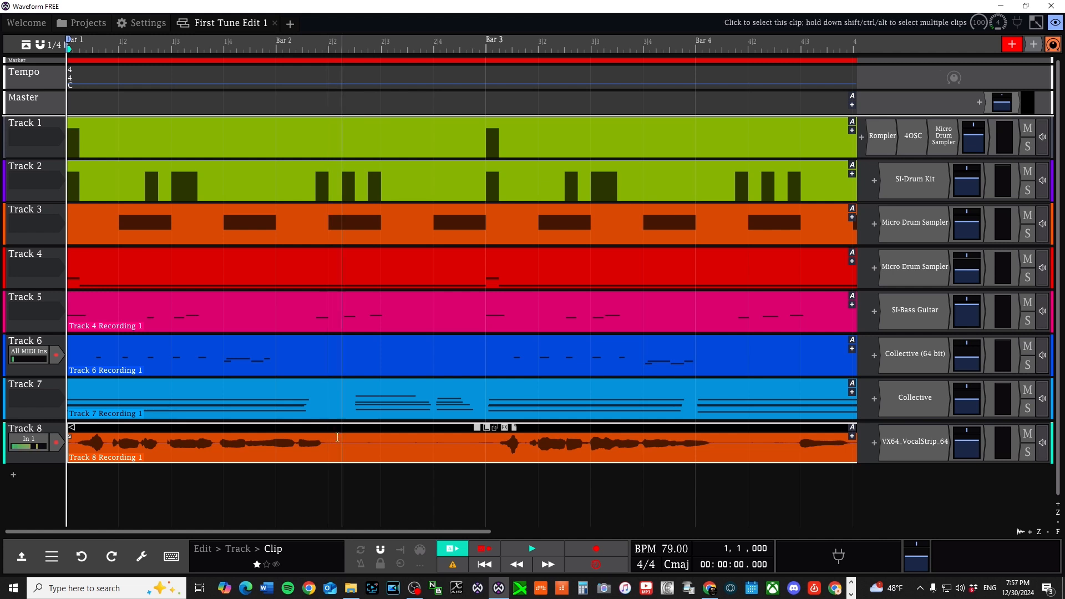
click(331, 41)
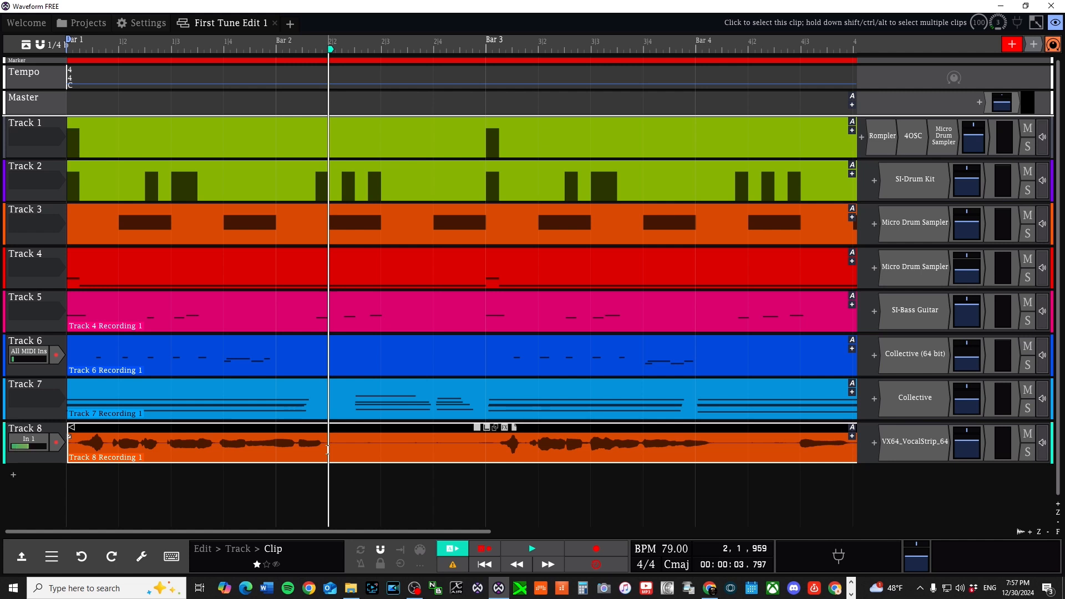
key(slash)
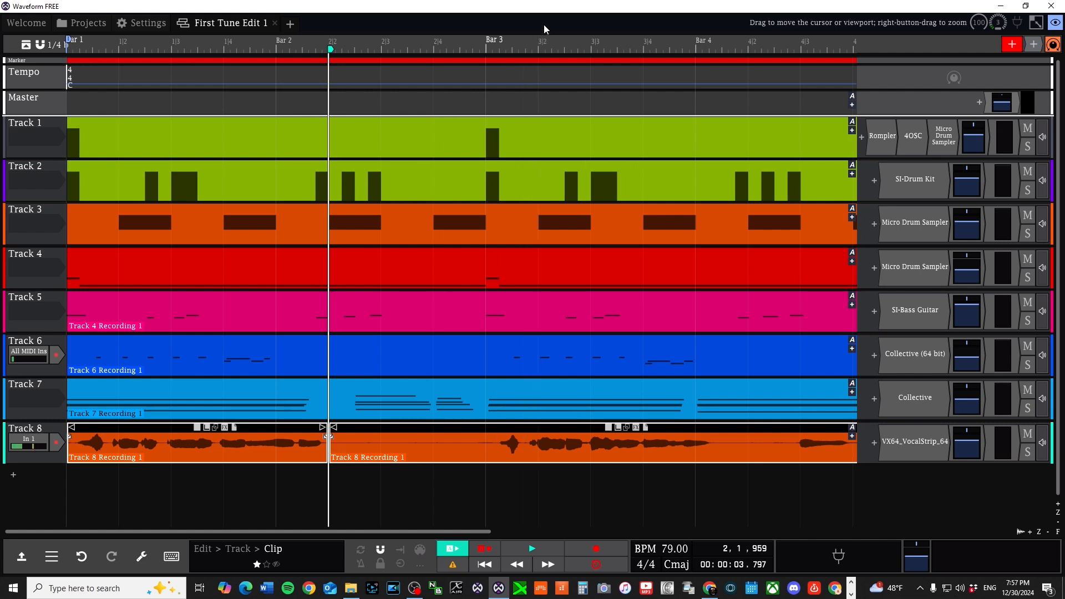
- Split the Track 8 clip again at the start of bar 3, position 3, 1, 000
click(488, 50)
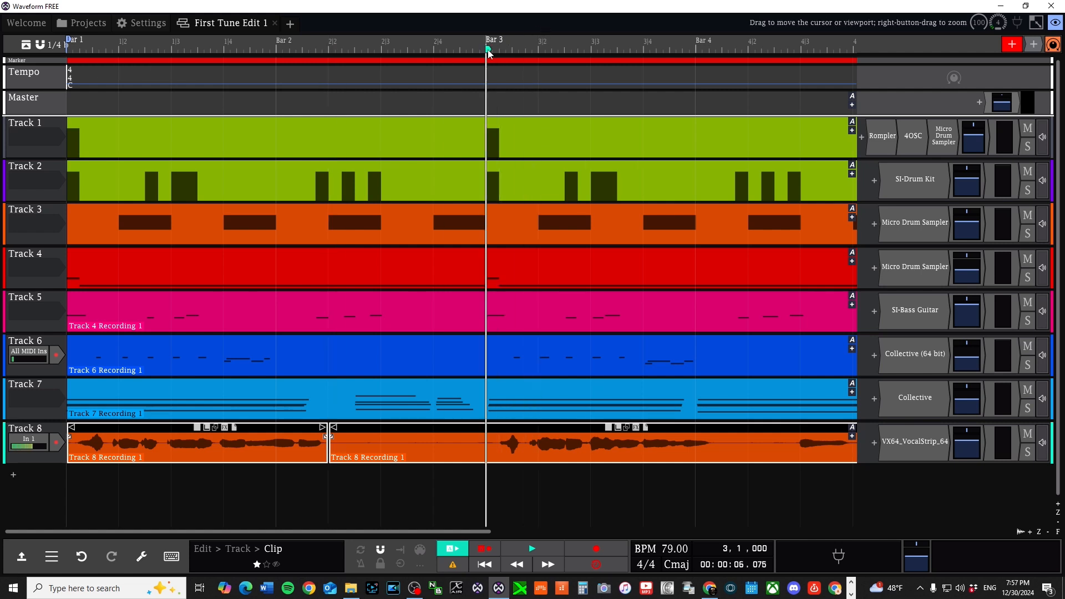
click(489, 445)
key(slash)
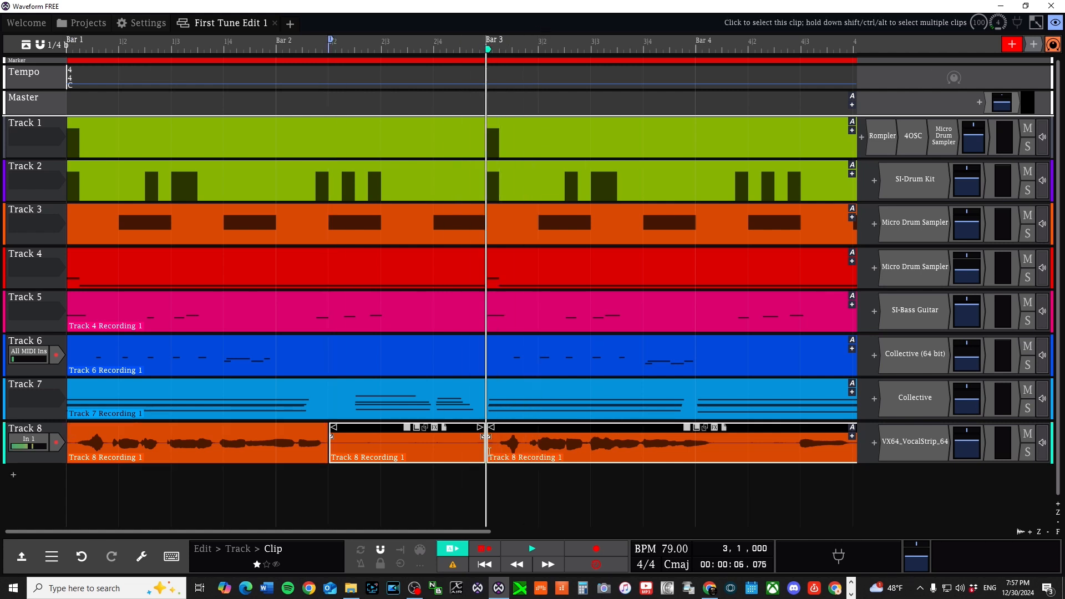
- Select the individual Track 8 sections in turn, and delete the silent middle section between the two splits
click(460, 474)
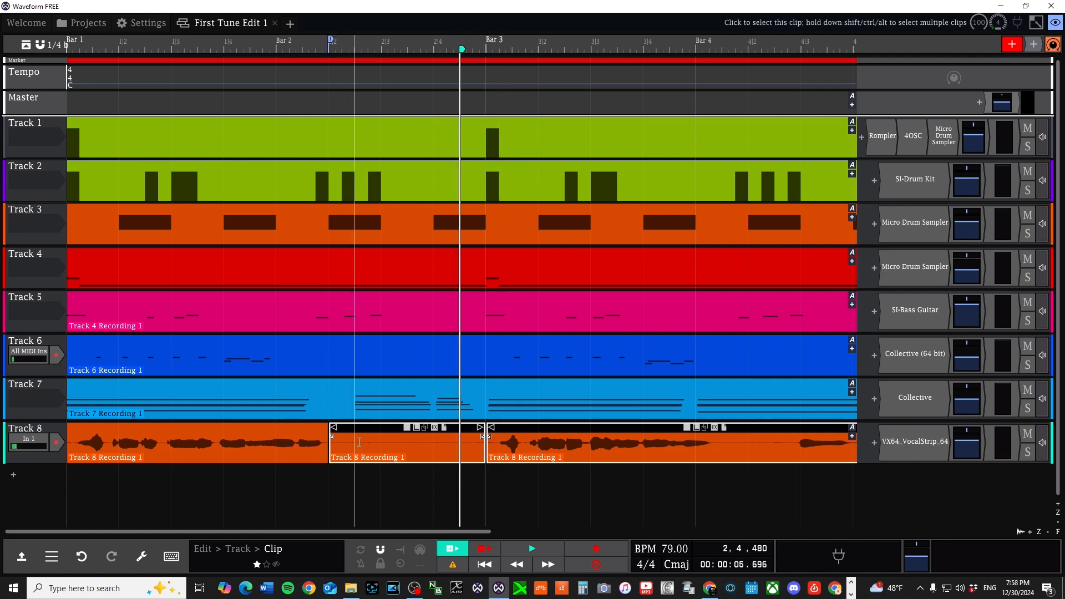
click(292, 427)
click(392, 429)
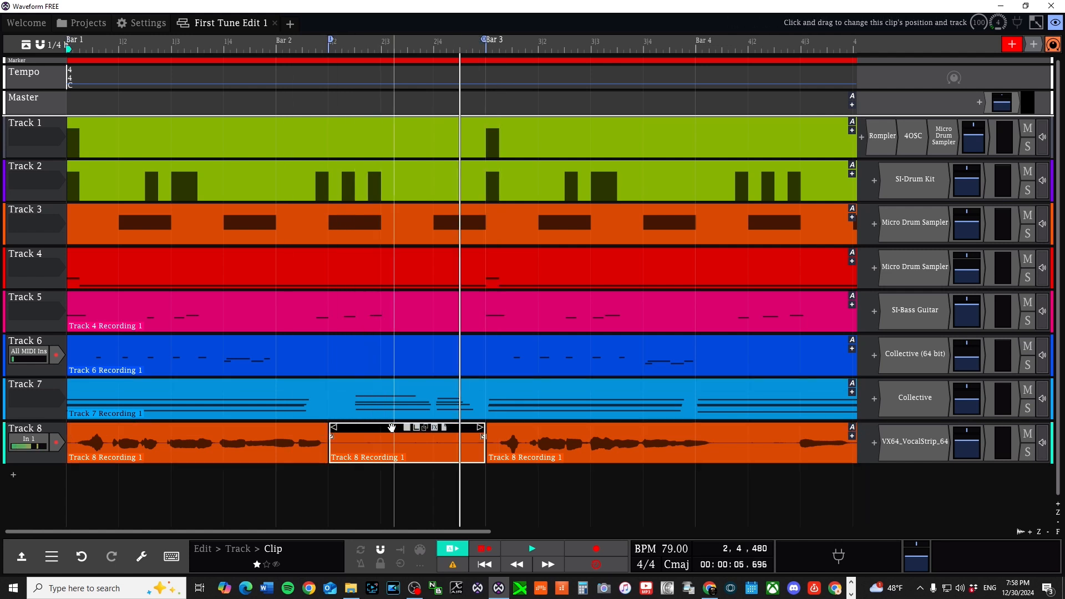
click(538, 431)
click(264, 439)
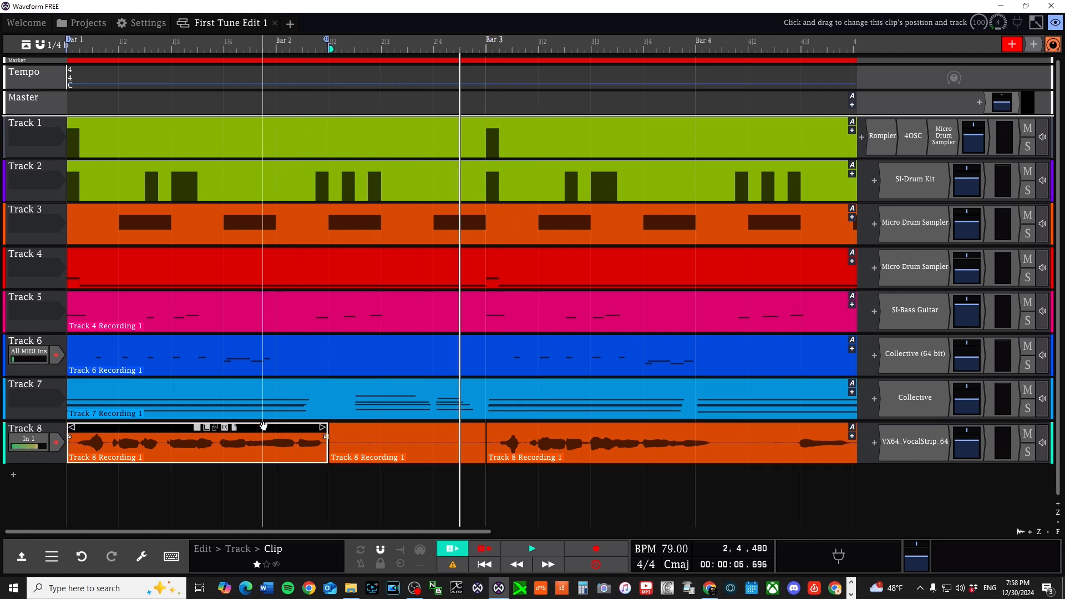
click(349, 427)
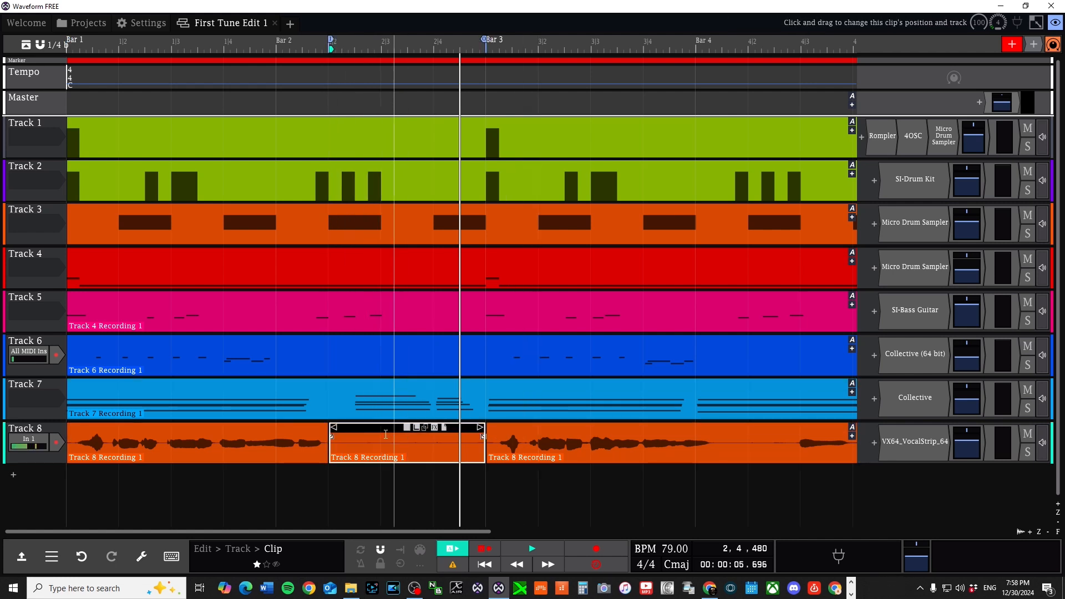
key(Delete)
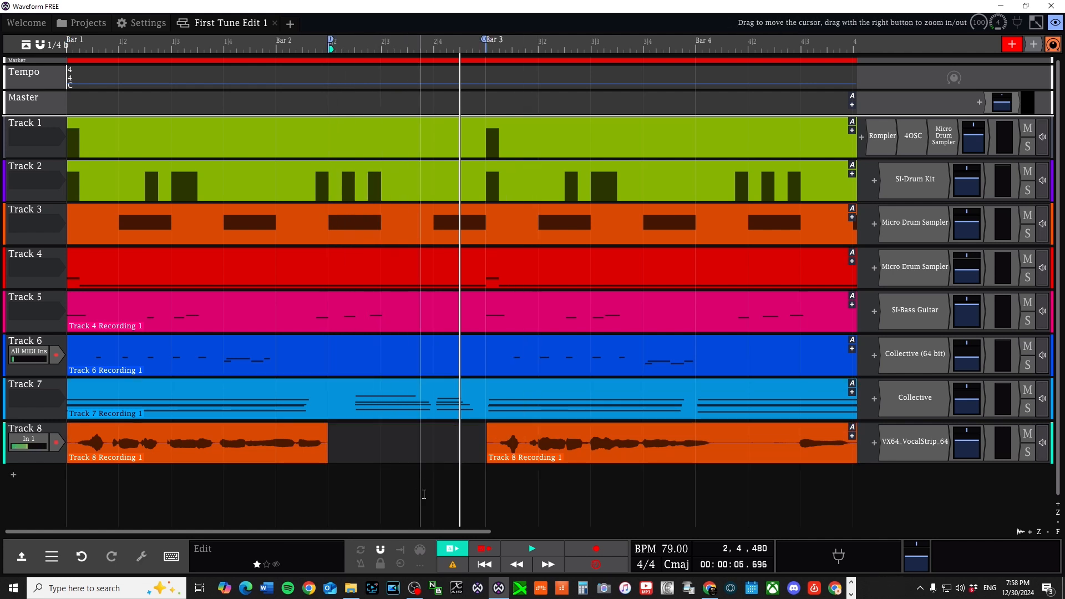
- Undo the deletion and both splits on the Track 8 clip
key(ctrl+z)
key(ctrl+z)
key(ctrl+z)
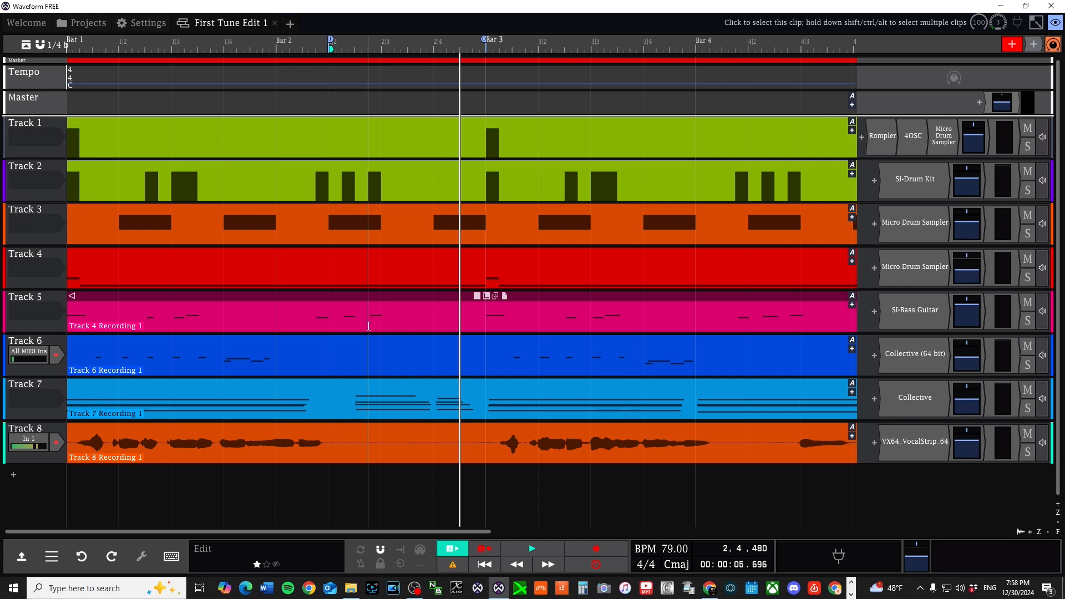
- Zoom and scroll the timeline through the area around and past bar 5, and return to bar 1
scroll(409, 363, down, 2)
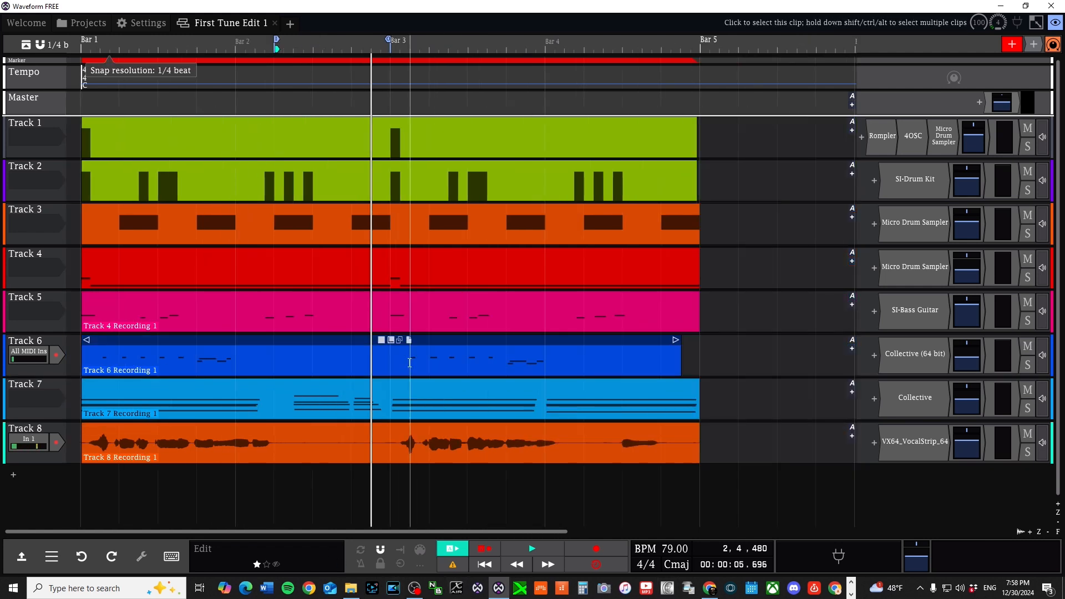
scroll(410, 363, right, 6)
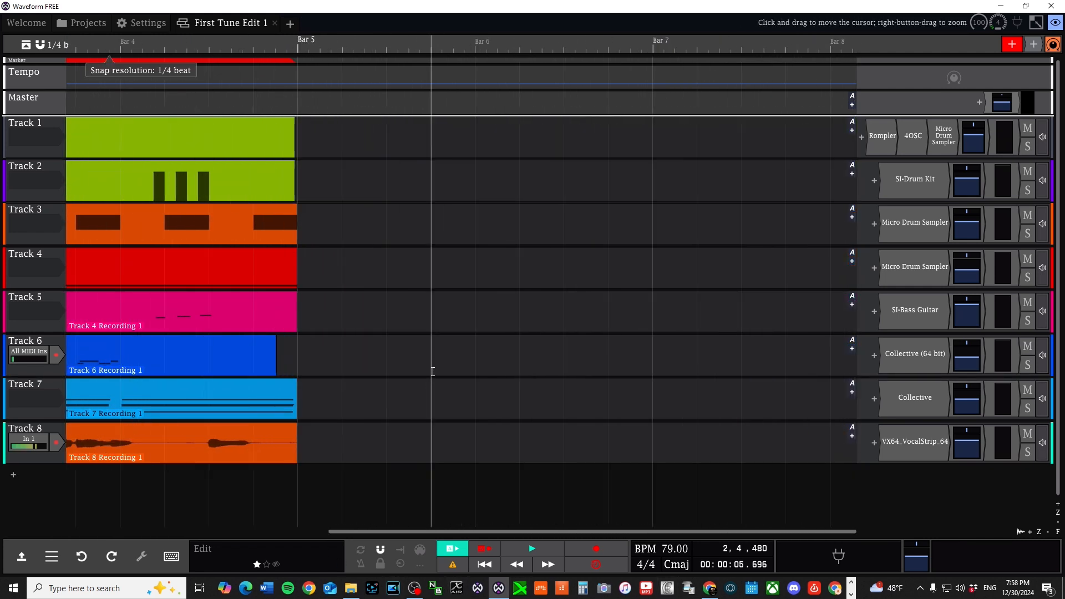
scroll(416, 389, down, 3)
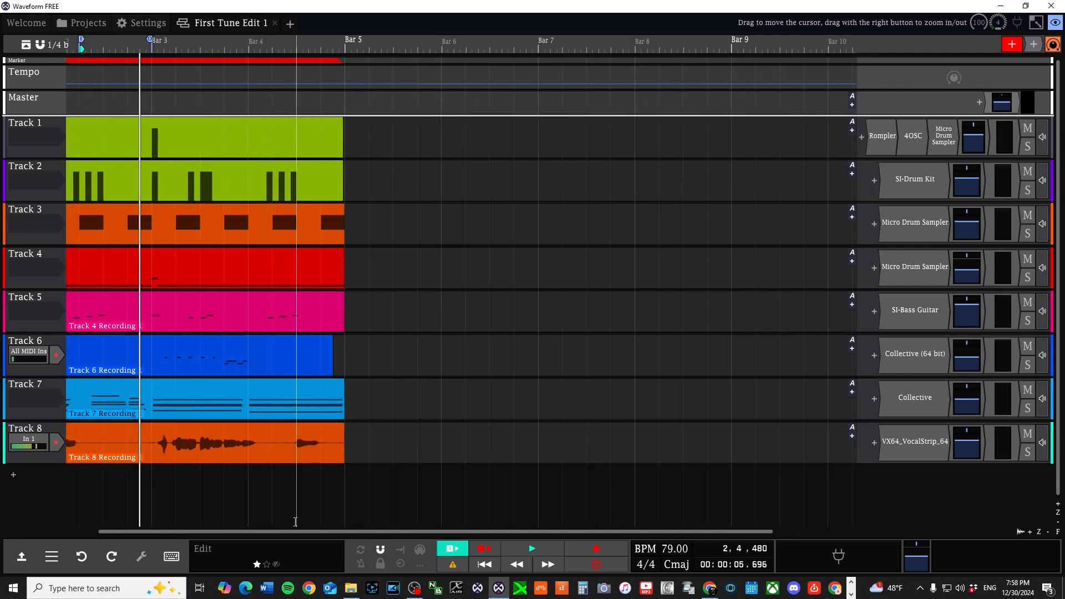
scroll(186, 507, left, 3)
scroll(271, 351, down, 3)
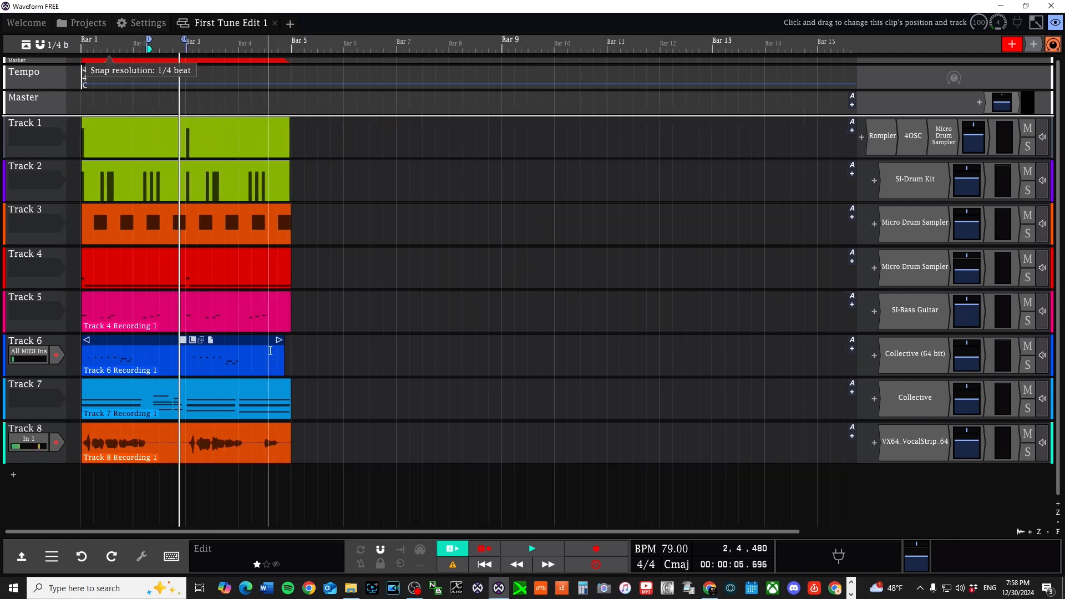
scroll(276, 357, up, 5)
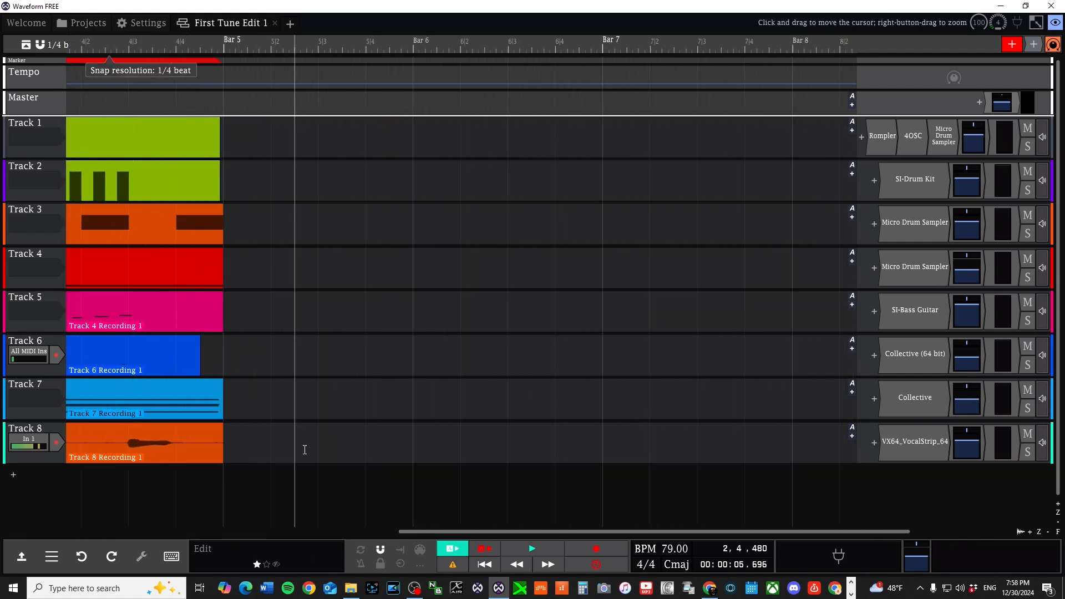
drag(428, 532, 34, 531)
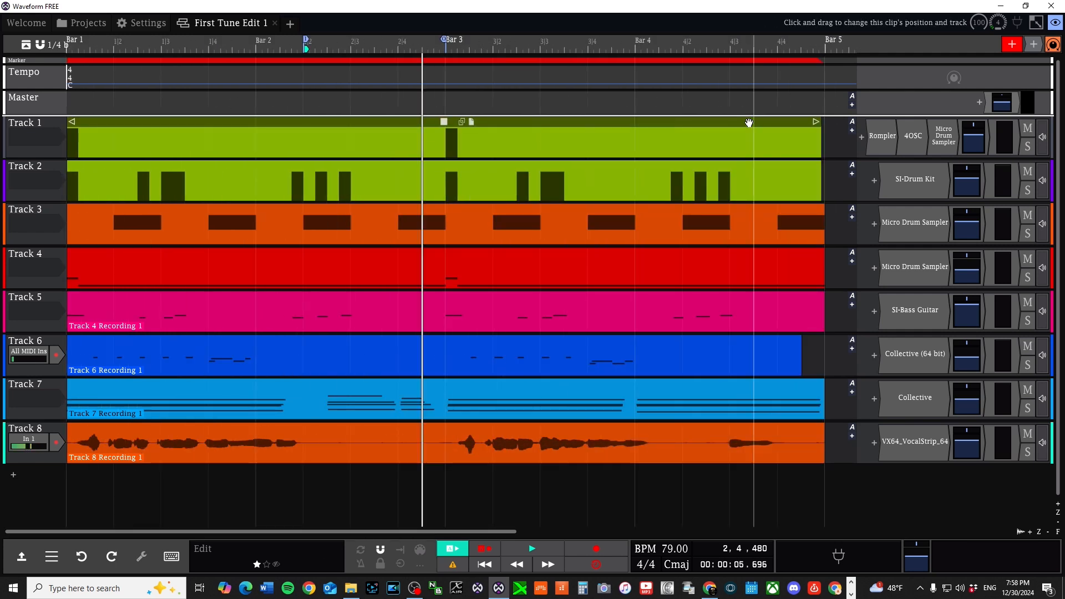
- Zoom the timeline out to show more bars, zoom back in, and bring bar 1 back into view
key(Down)
key(Down)
key(Down)
key(Down)
key(Down)
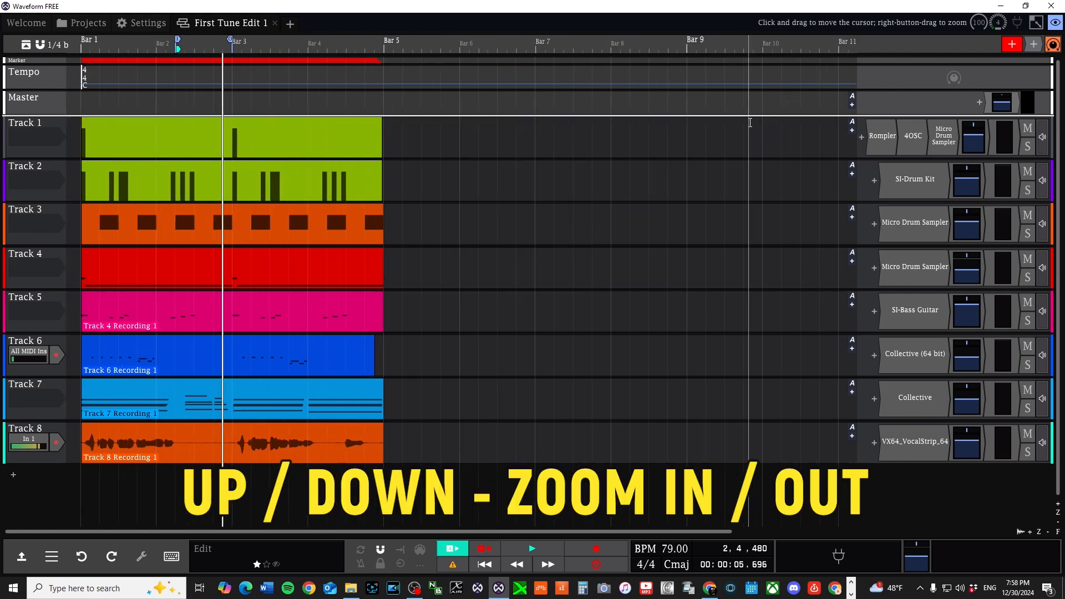
key(Down)
key(Down)
key(Down)
key(Up)
key(Up)
key(Up)
key(Up)
key(Up)
key(Up)
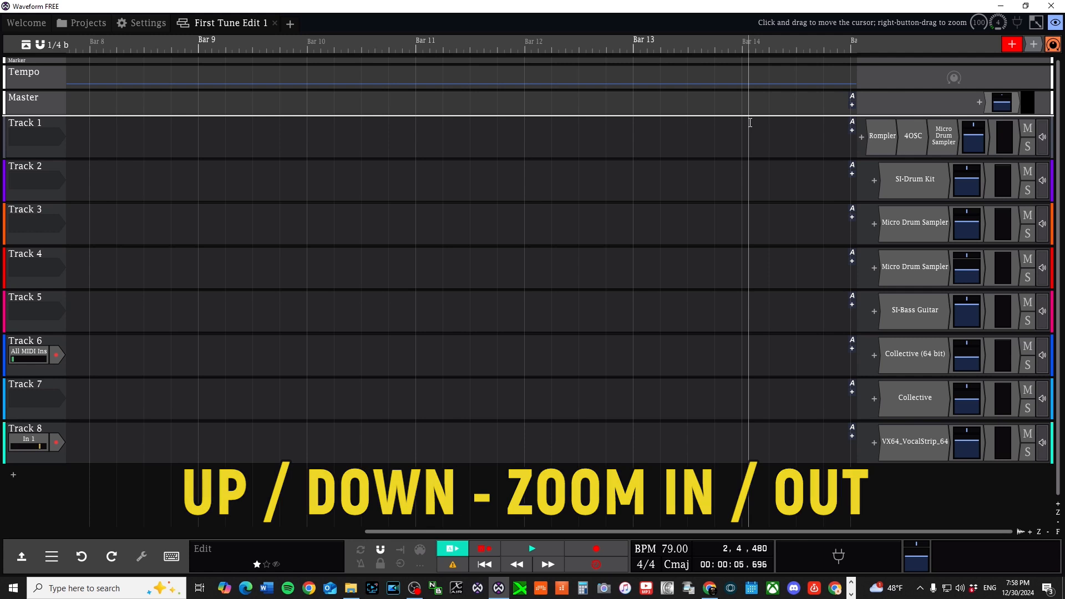
double_click(427, 532)
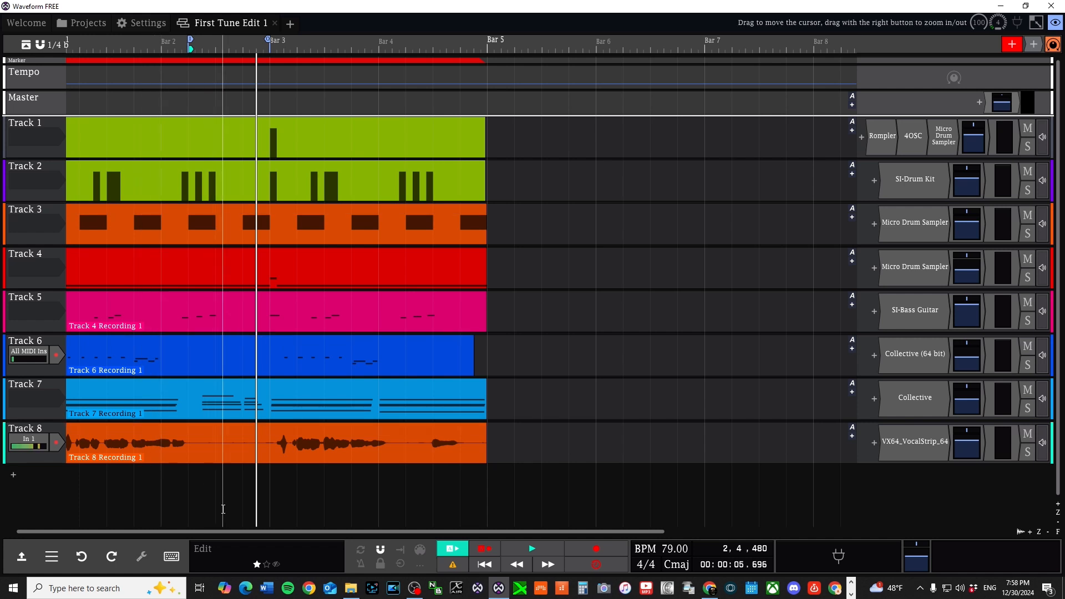
drag(227, 532, 1, 502)
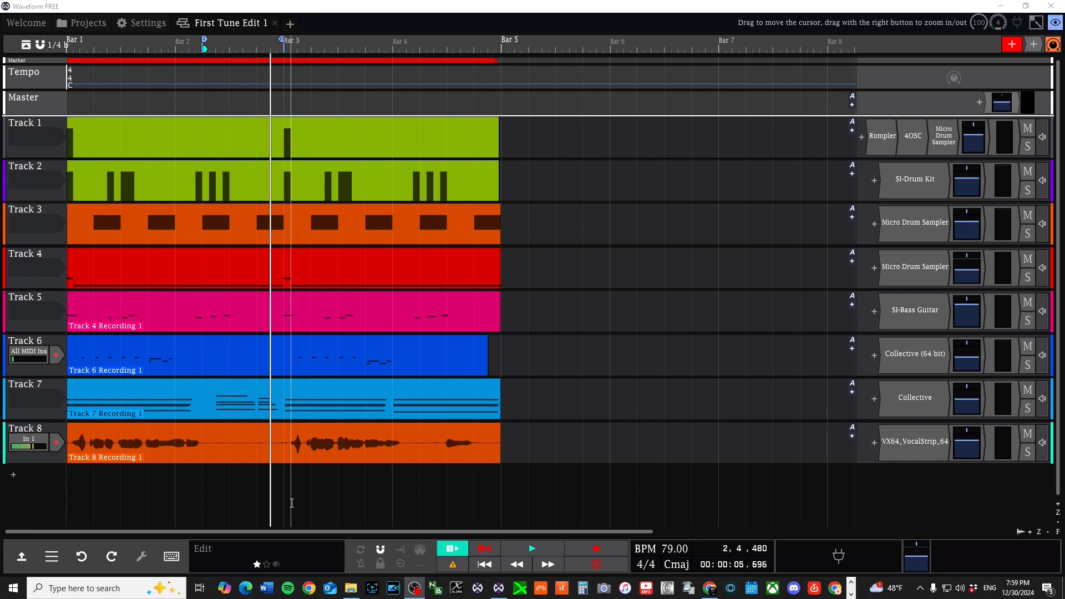
- Shrink the height of all eight tracks to compact rows
key(ctrl+Down)
key(ctrl+Down)
key(ctrl+Down)
key(ctrl+Down)
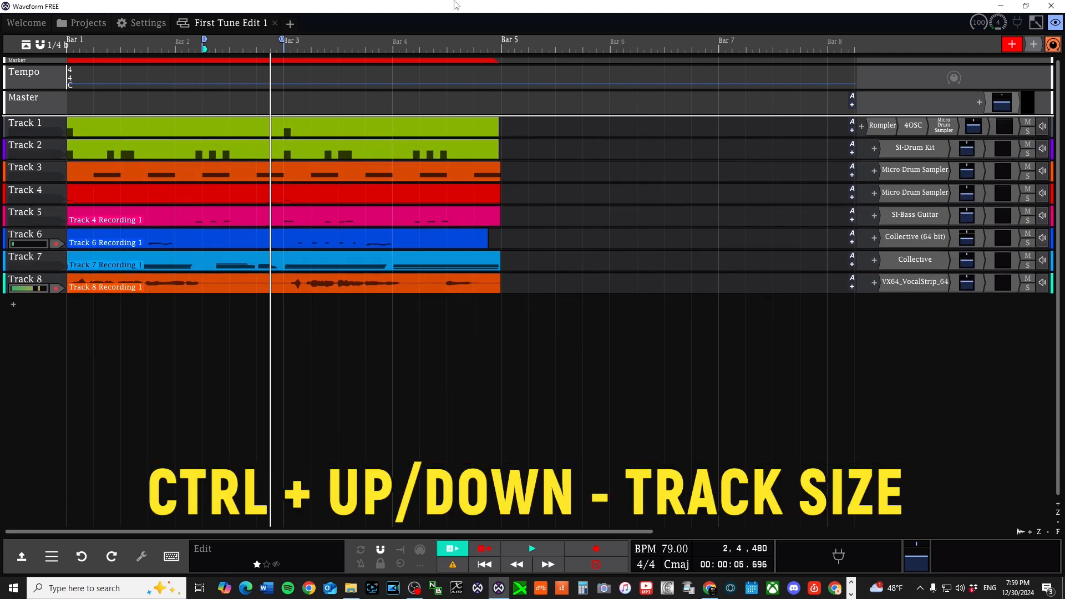
- Enlarge the height of all tracks until Track 8 extends beyond the visible arrangement
key(ctrl+Up)
key(ctrl+Up)
key(ctrl+Up)
key(ctrl+Up)
key(ctrl+Up)
key(ctrl+Up)
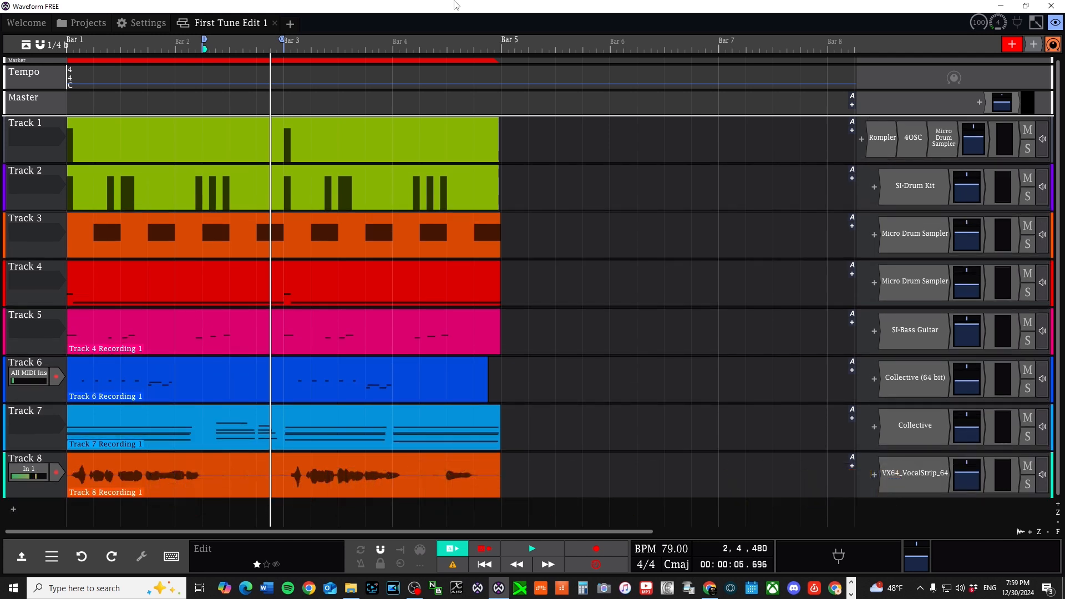
key(ctrl+Up)
key(ctrl+Up)
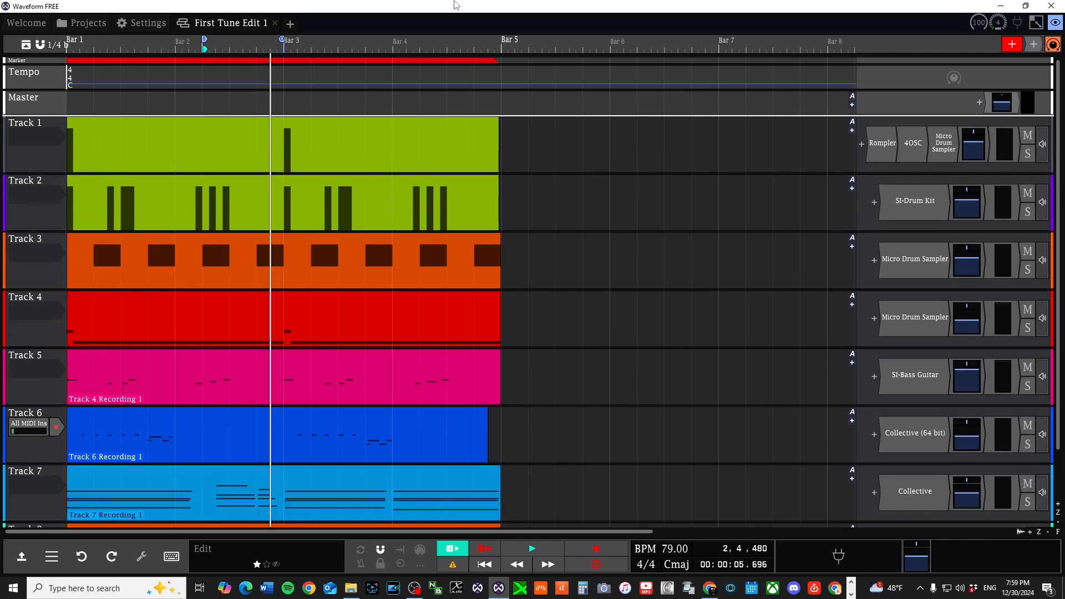
- Reduce the track height to a medium size that fits all eight tracks with empty space below them
key(ctrl+Down)
key(ctrl+Down)
key(ctrl+Down)
key(ctrl+Down)
key(ctrl+Down)
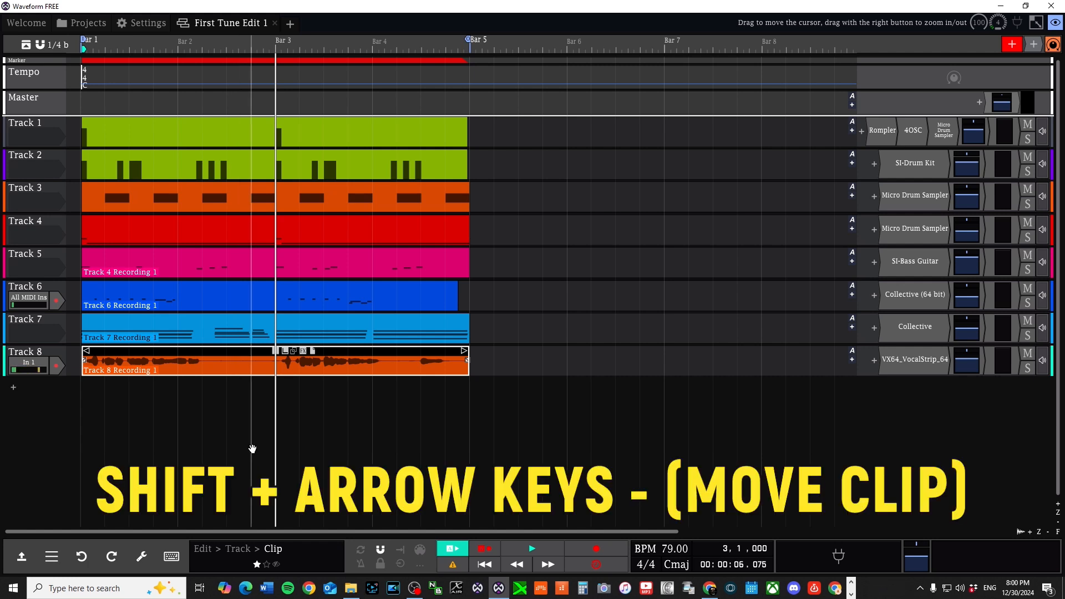
- Move the selected Track 8 clip up through the tracks to Track 3, keeping its start at bar 1
key(shift+Up)
key(shift+Up)
key(shift+Up)
key(shift+Up)
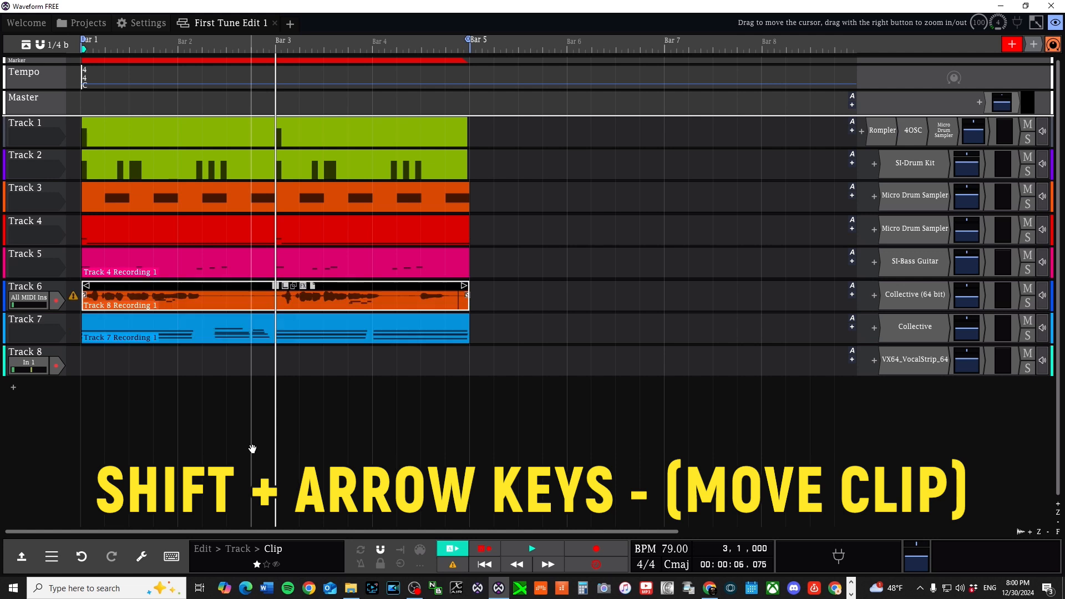
key(shift+Up)
key(shift+Up)
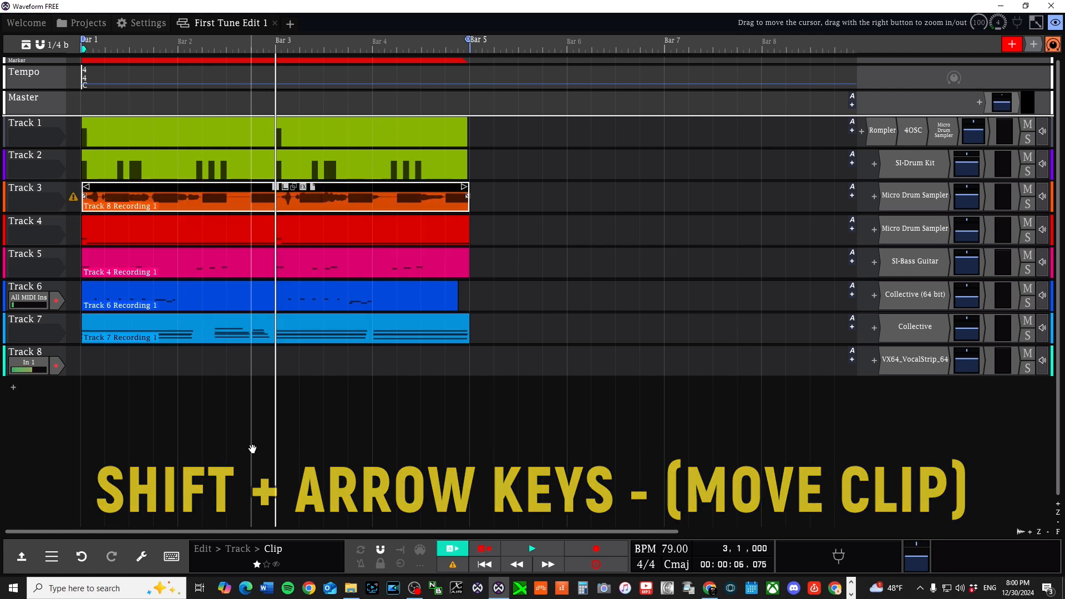
- Move the vocal clip back down from Track 3 to Track 8
key(shift+Down)
key(shift+Down)
key(shift+Down)
key(shift+Down)
key(shift+Down)
key(shift+Down)
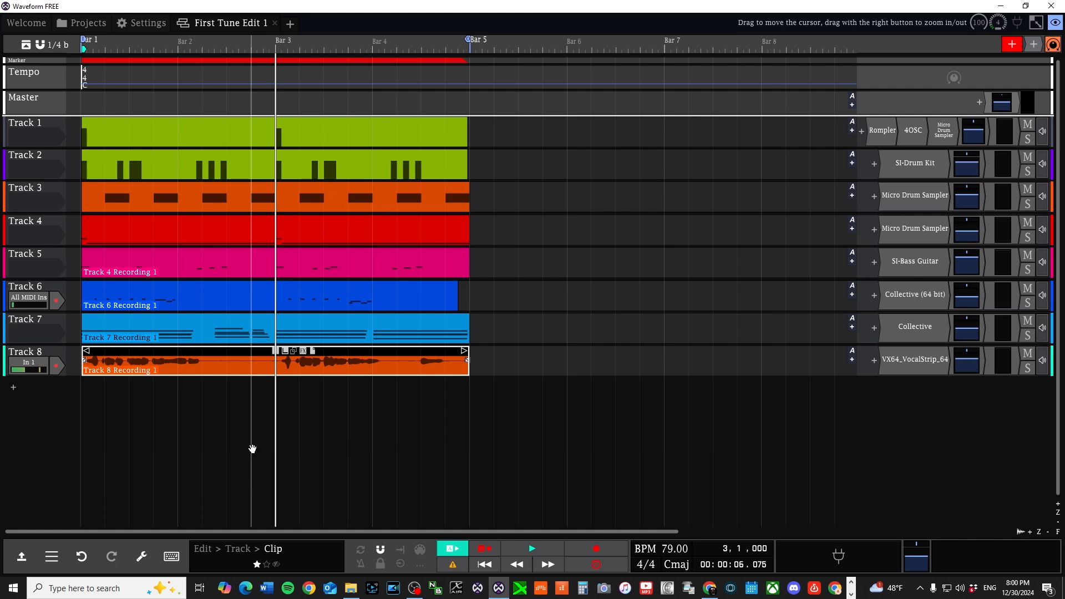
- Nudge the Track 8 clip later along the timeline in small increments, by about one beat
key(ctrl+Right)
key(ctrl+Right)
key(ctrl+Right)
key(ctrl+Right)
key(ctrl+Right)
key(ctrl+Right)
key(ctrl+Right)
key(ctrl+Right)
key(ctrl+Right)
key(ctrl+Right)
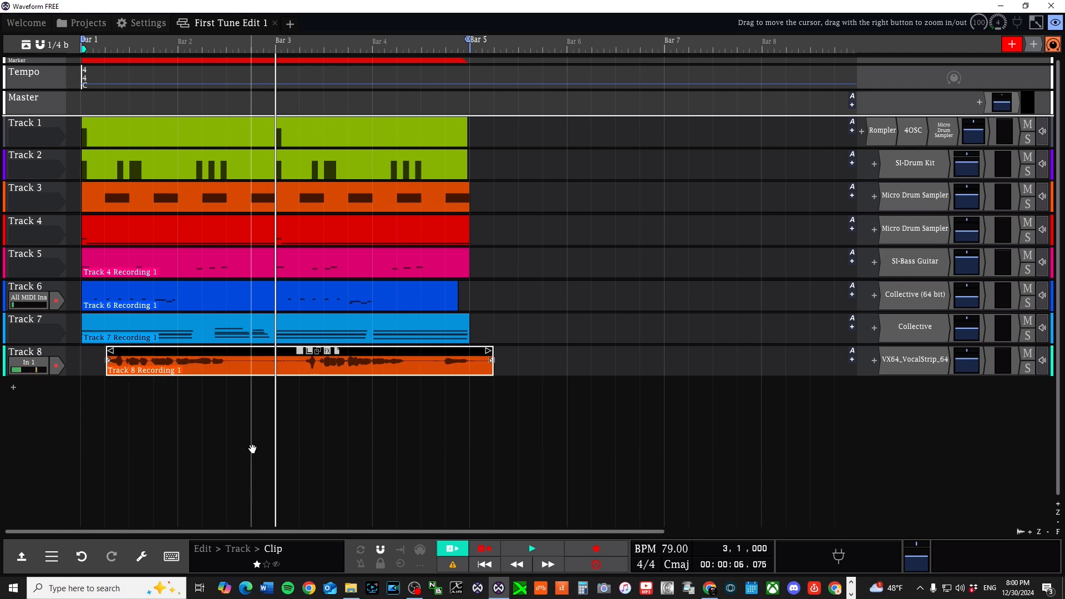
- Nudge the Track 8 clip earlier in small increments until it starts at bar 1
key(ctrl+Left)
key(ctrl+Left)
key(ctrl+Left)
key(ctrl+Left)
key(ctrl+Left)
key(ctrl+Left)
key(ctrl+Left)
key(ctrl+Left)
key(ctrl+Left)
key(ctrl+Left)
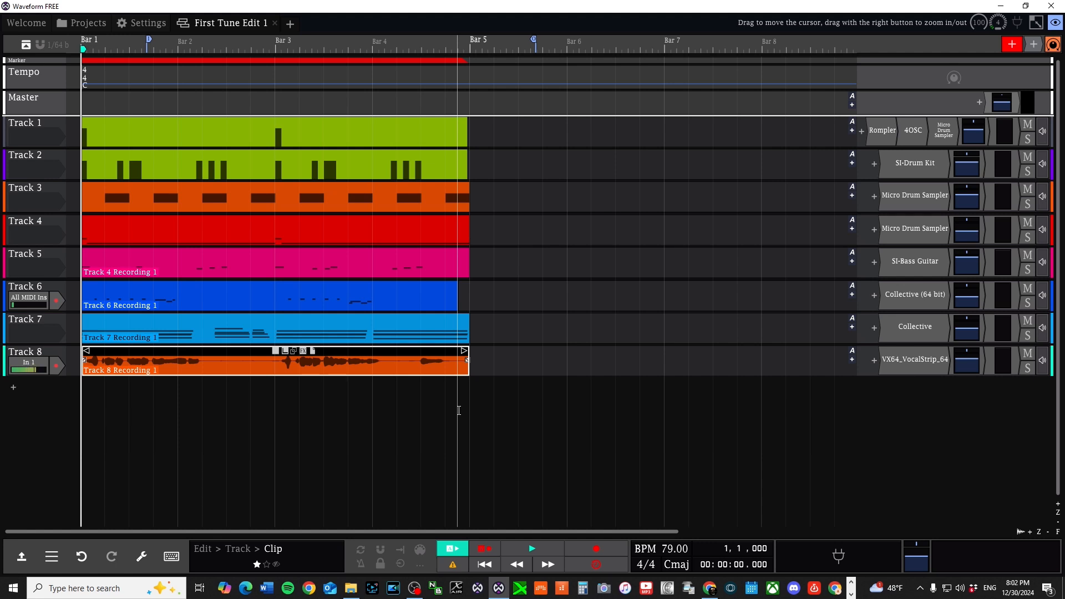
- Show the browser, look through its Actions, Files, Search, Tracks and Markers pages, and hide it
key(b)
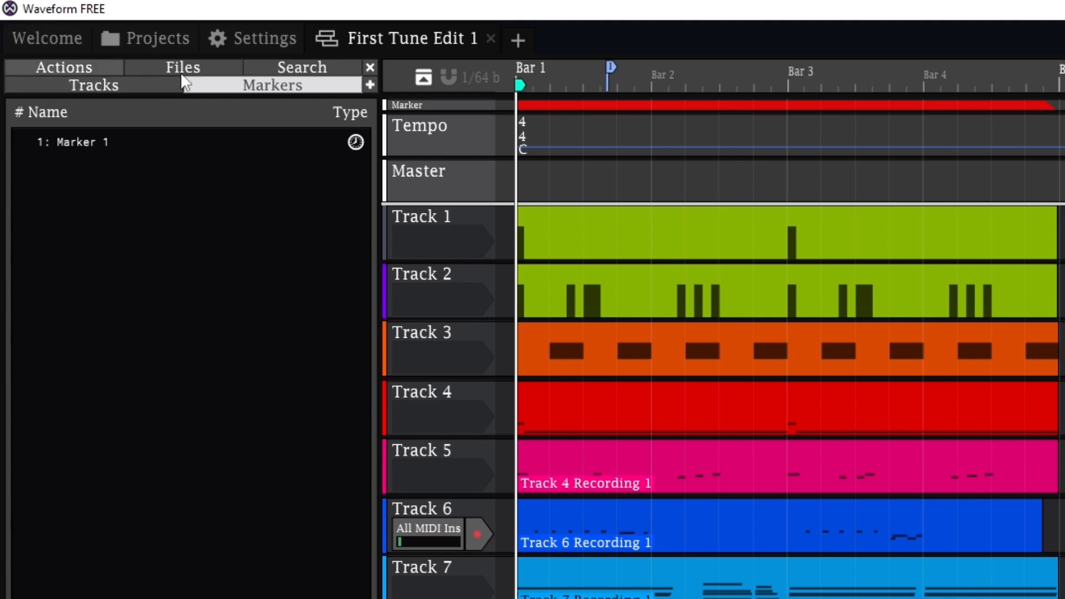
click(73, 65)
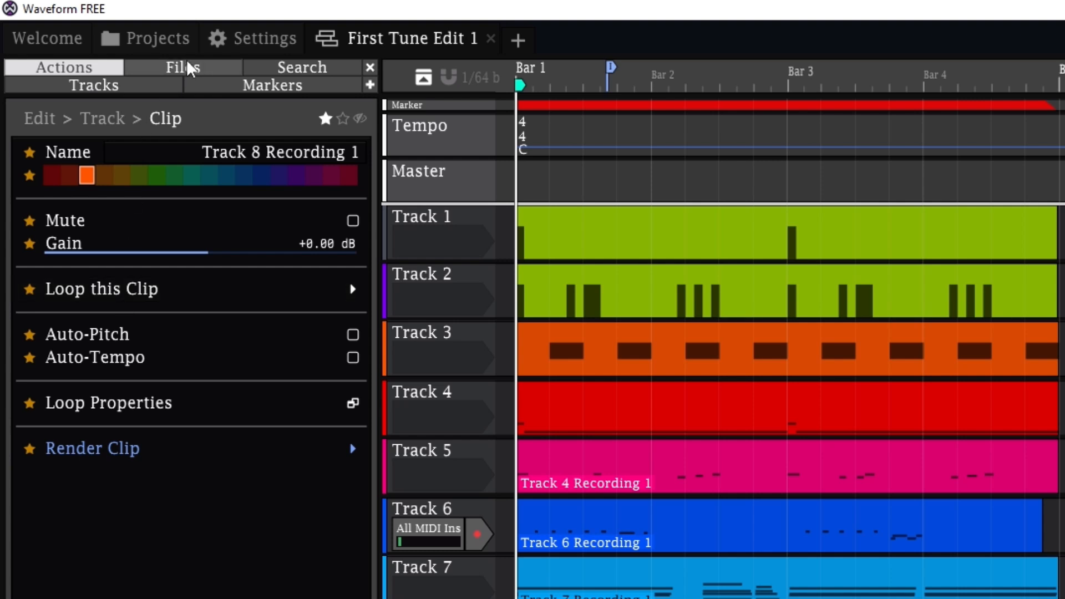
click(208, 65)
click(315, 67)
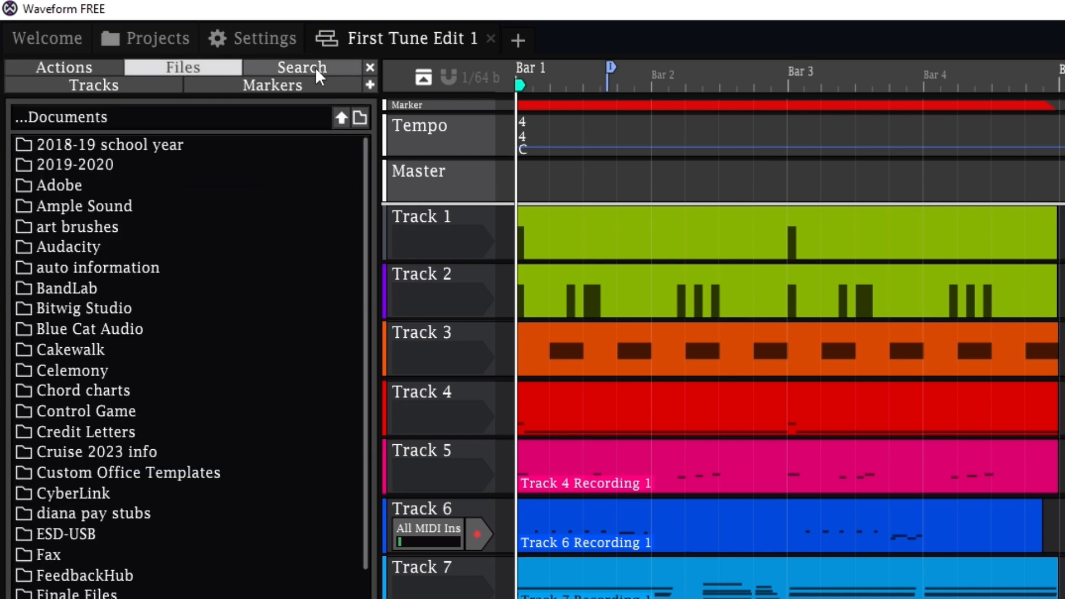
click(95, 84)
click(233, 84)
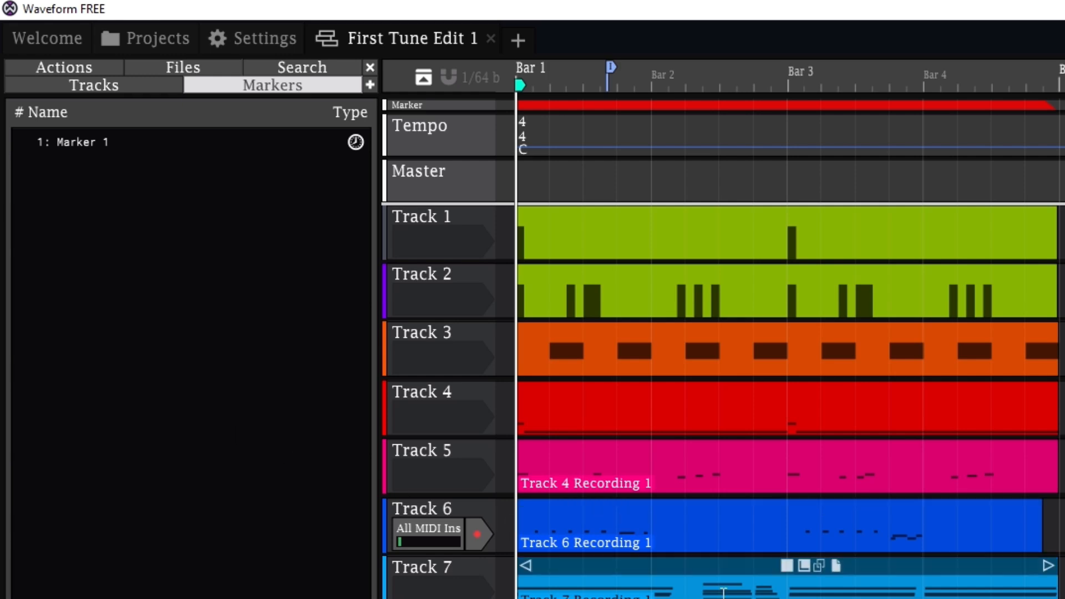
click(907, 598)
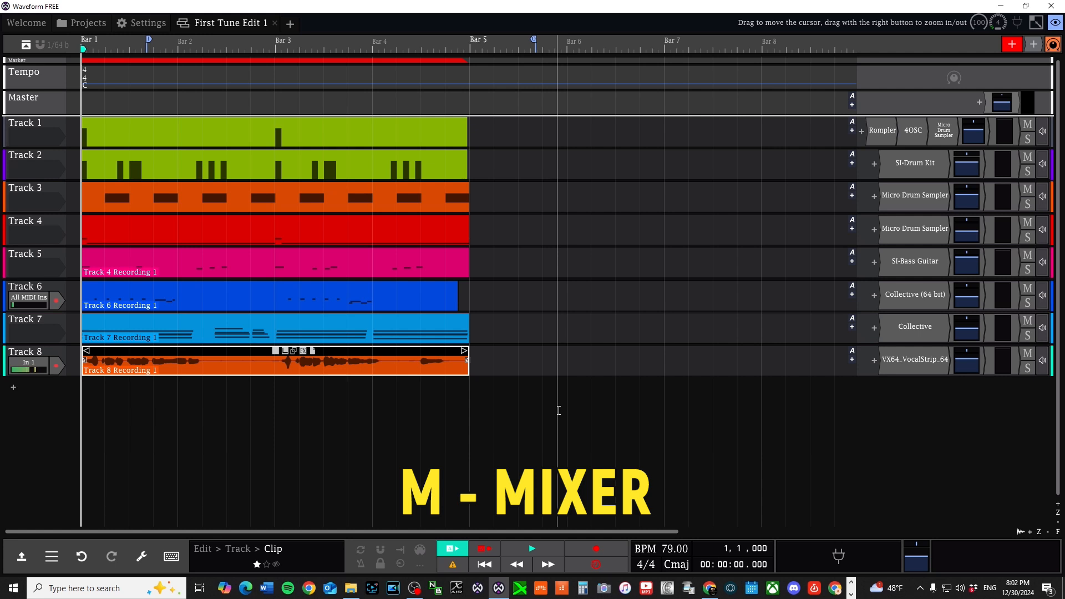
- Show the mixer to view the channel strips for all tracks, and hide it again
key(m)
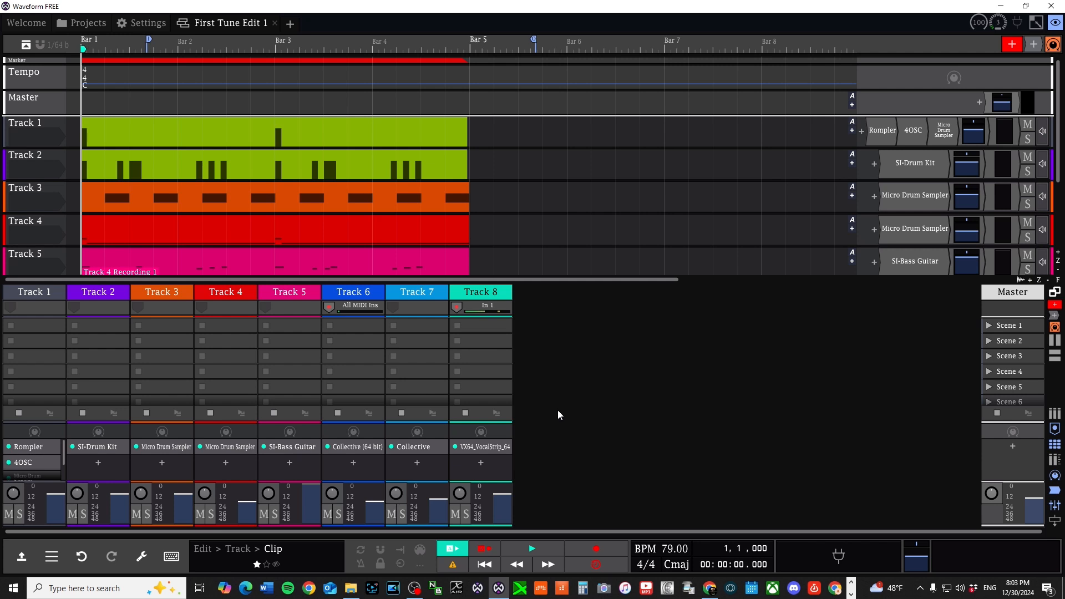
key(m)
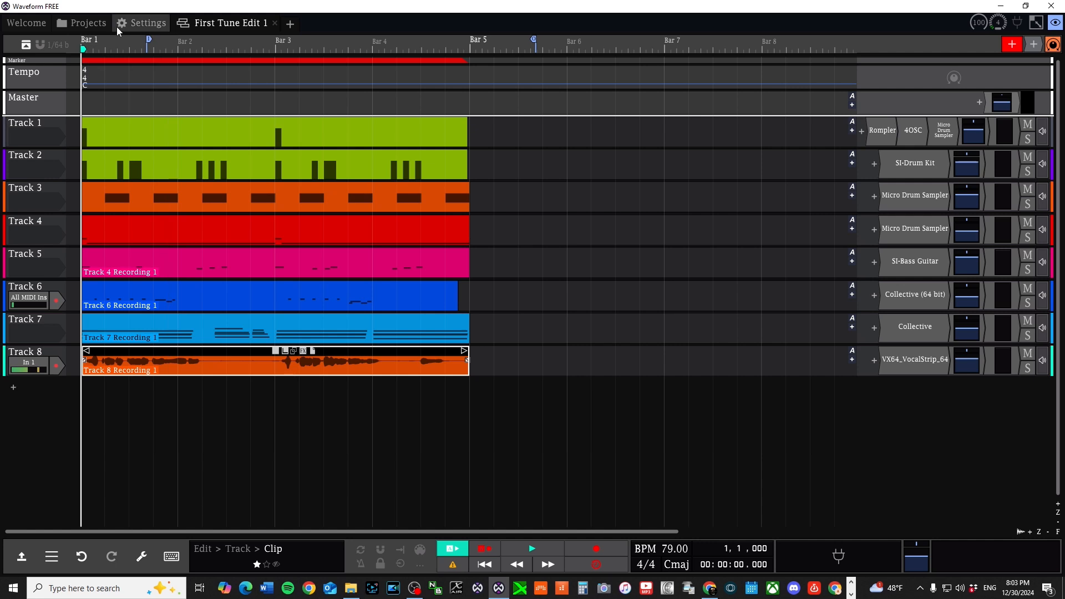
- Open the keyboard shortcuts settings, filter the commands by the K key, and clear the filter
click(146, 24)
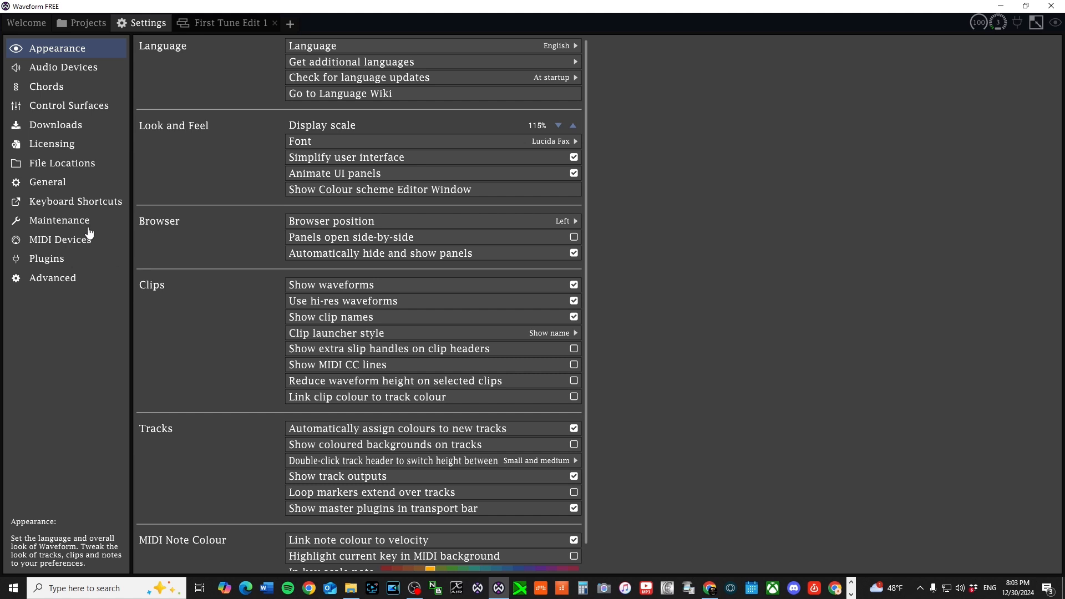
click(55, 203)
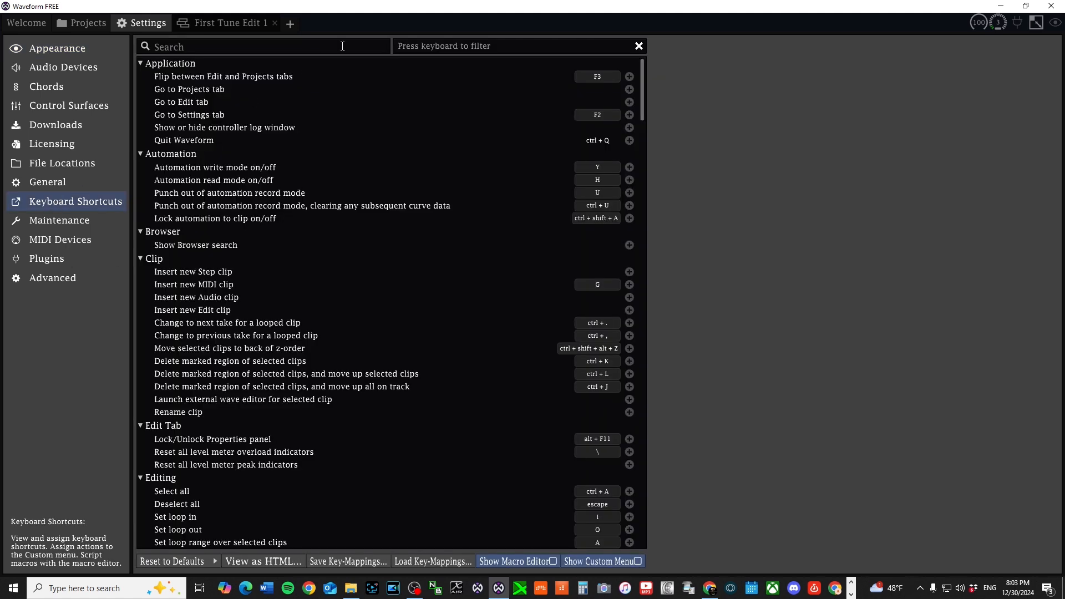
click(414, 46)
key(k)
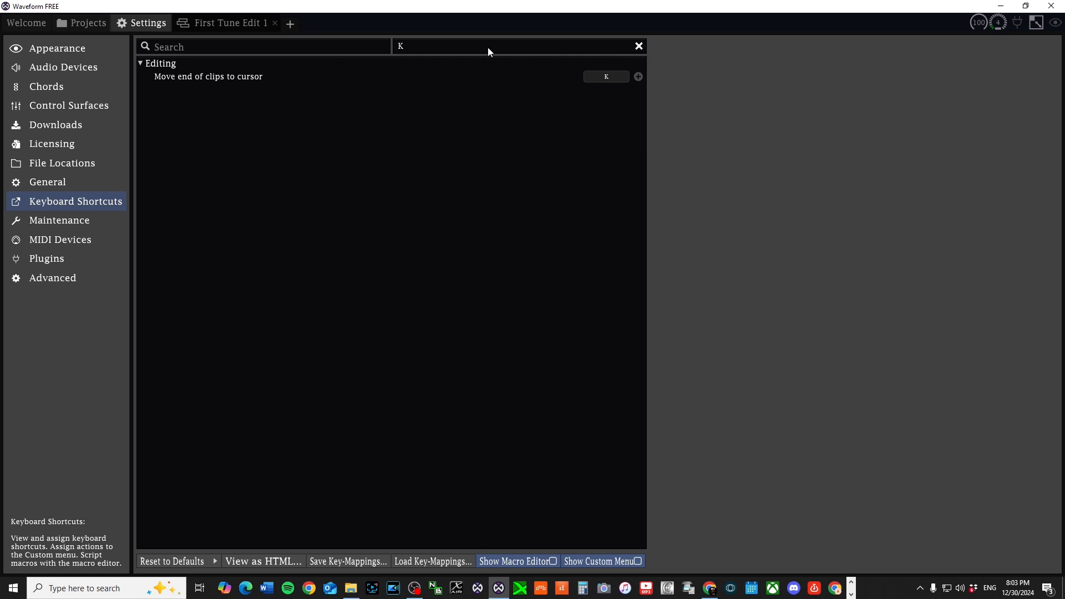
click(639, 47)
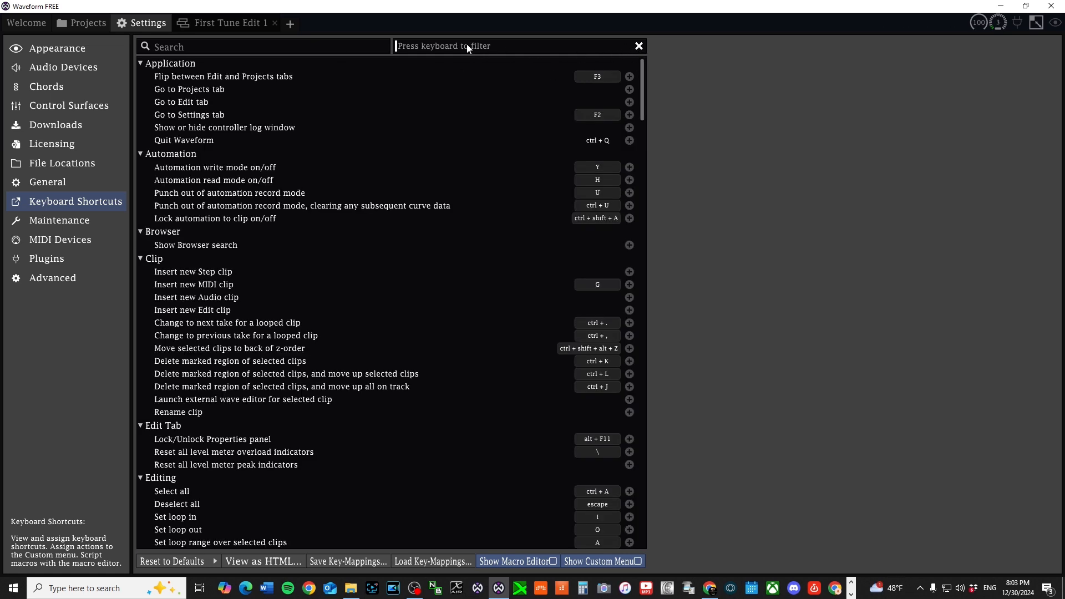
- Filter the commands by the Shift+F combination to check whether it is in use, and clear the filter
key(shift+f)
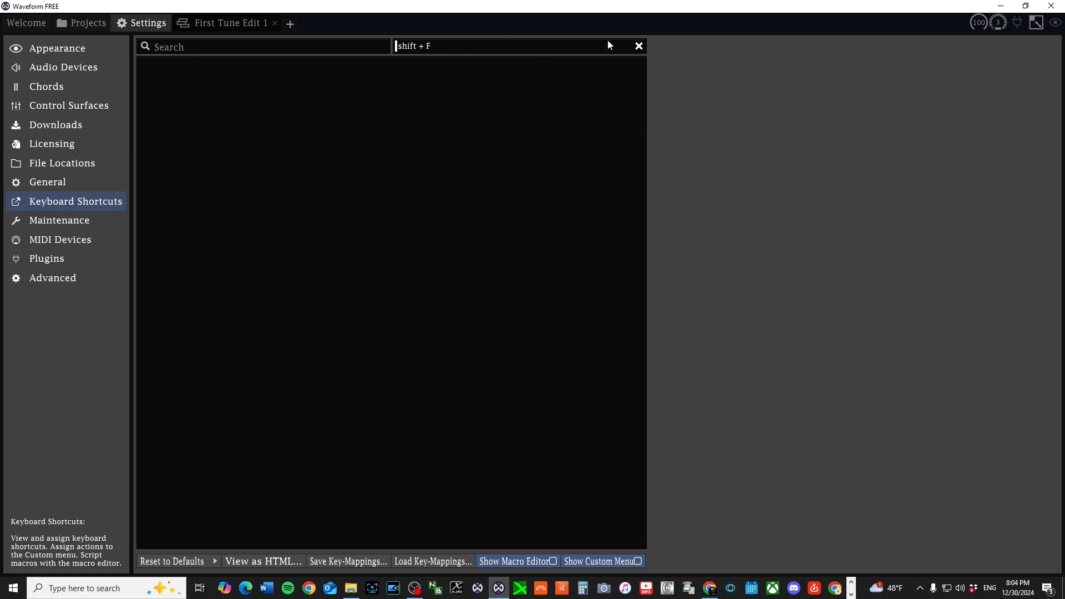
click(639, 46)
click(228, 45)
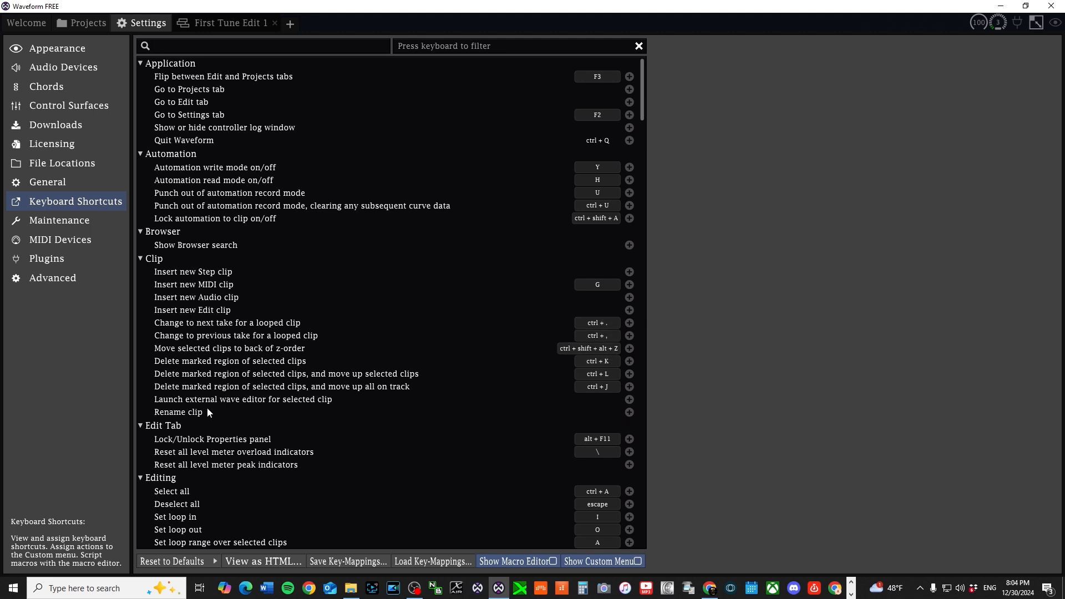
- Assign Shift+F as the shortcut for the Rename clip command
click(629, 412)
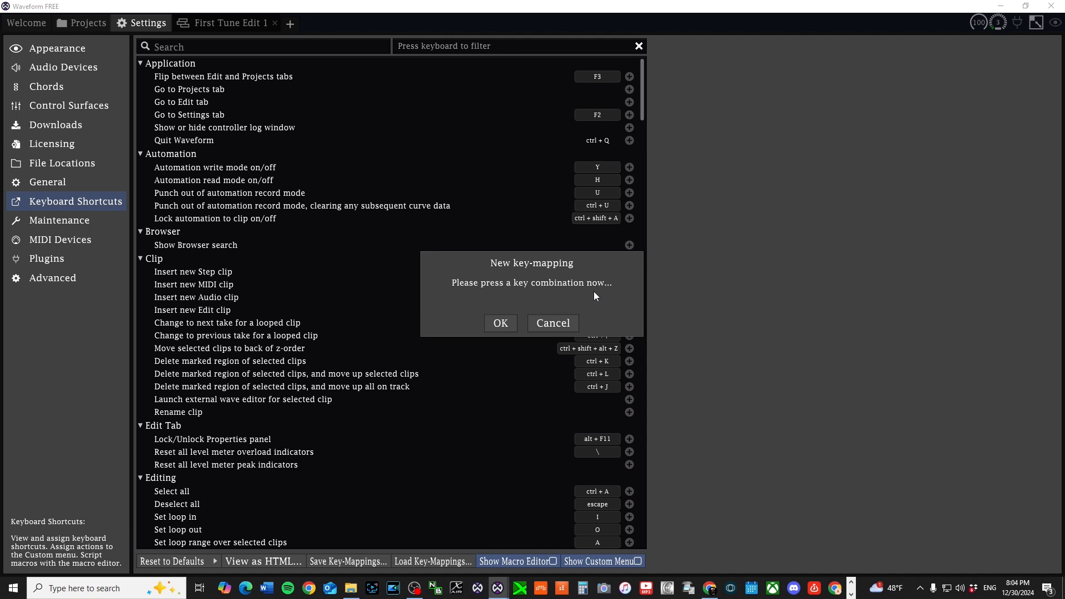
key(shift+f)
click(502, 324)
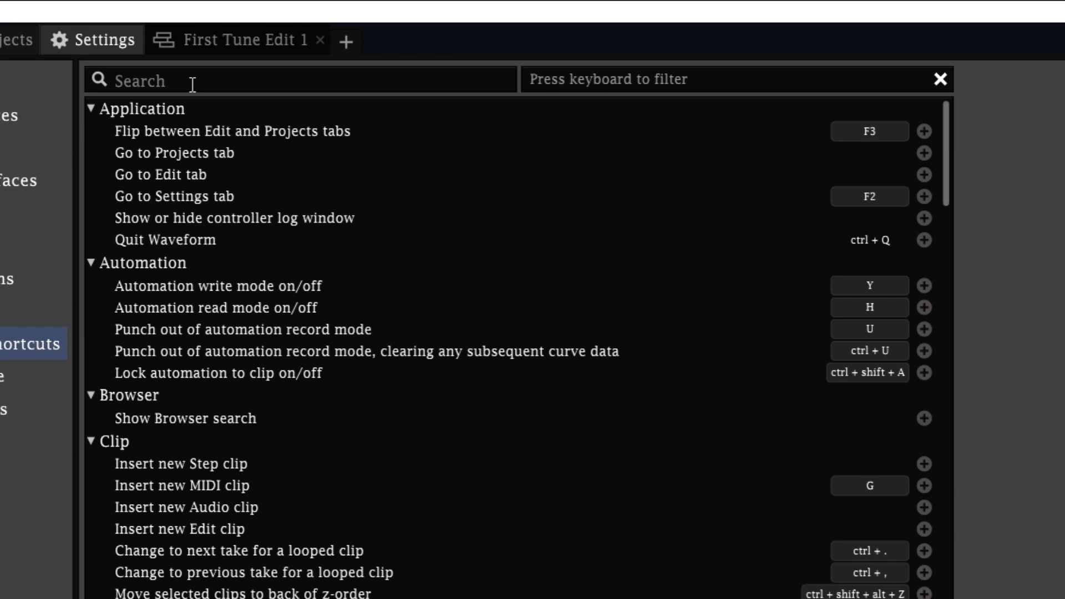
- Search the shortcut list by name for "step"
click(254, 75)
text(steo)
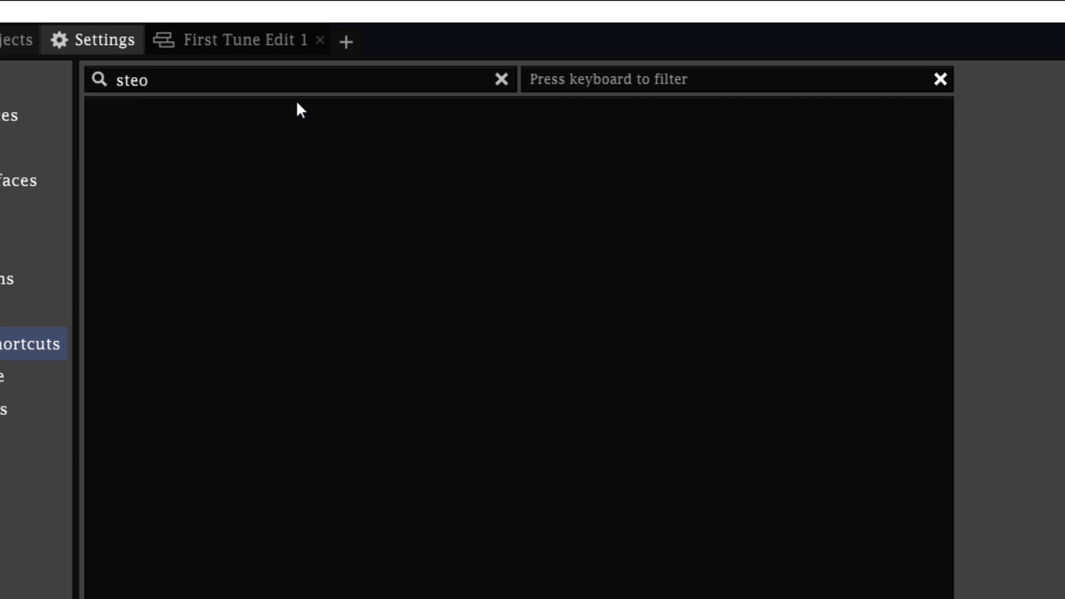
key(BackSpace)
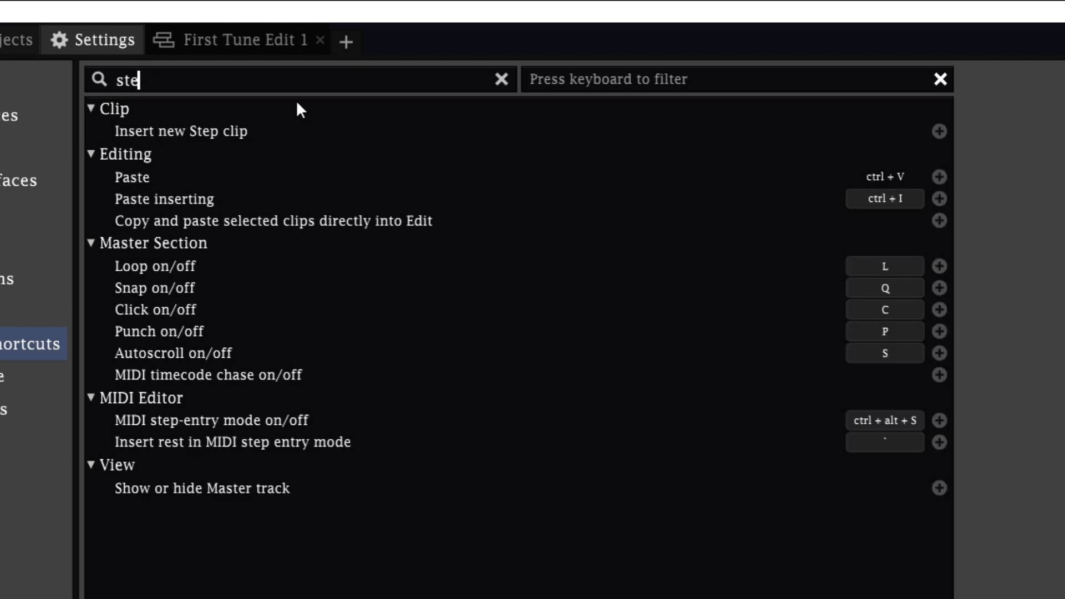
text(p)
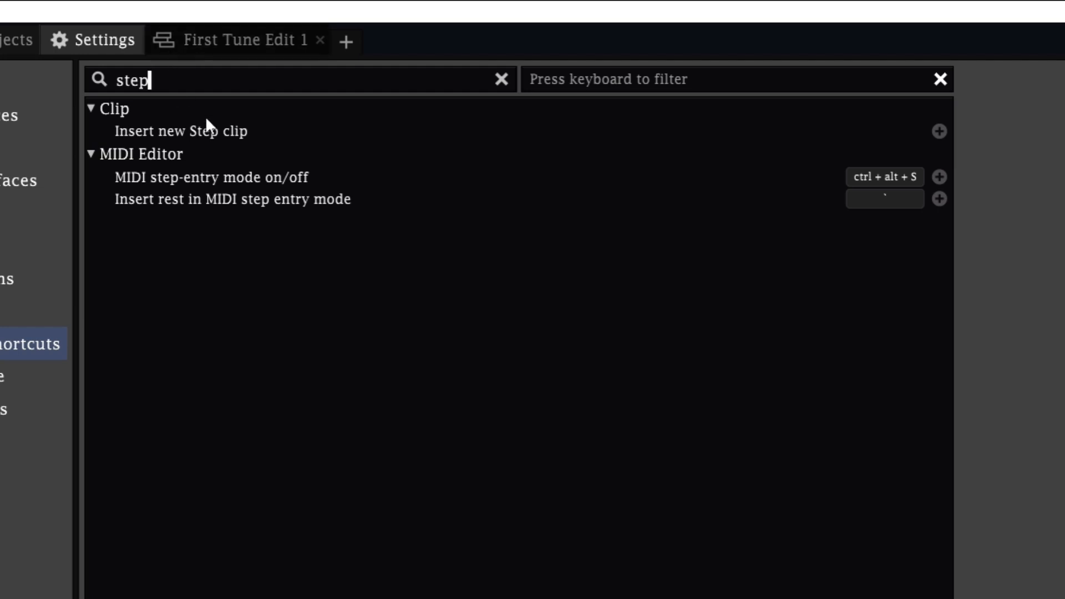
- Try Ctrl+C as the shortcut for Insert new Step clip, and cancel the new key mapping
click(940, 134)
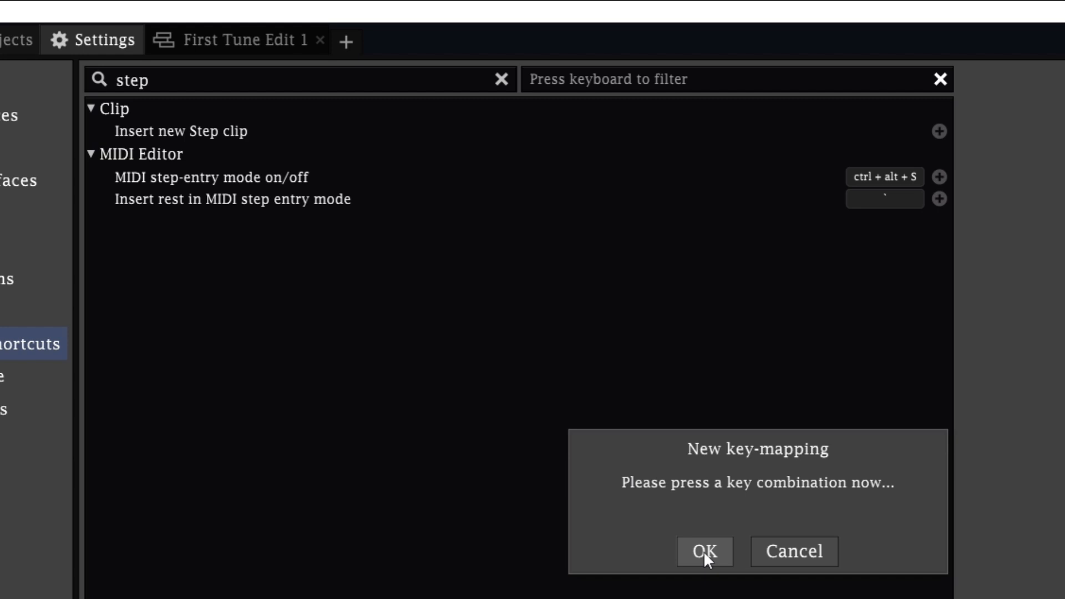
key(ctrl+c)
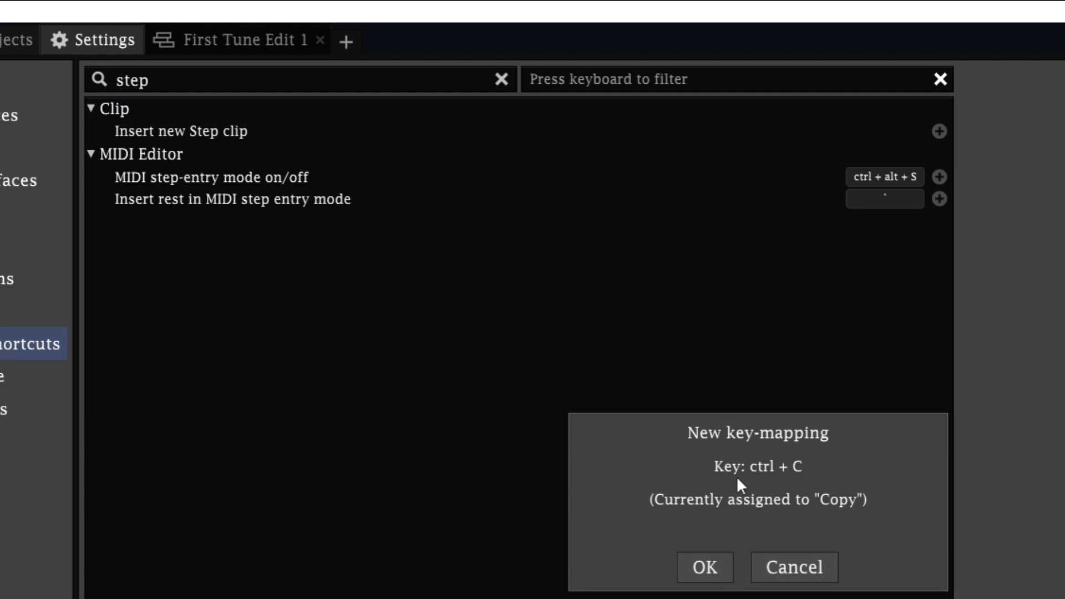
click(808, 565)
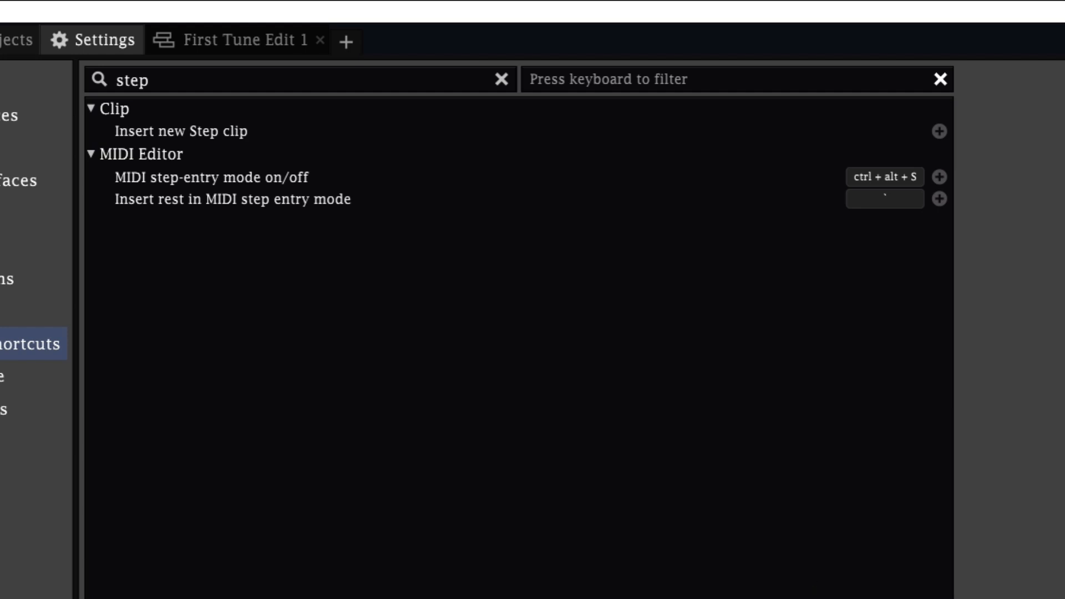